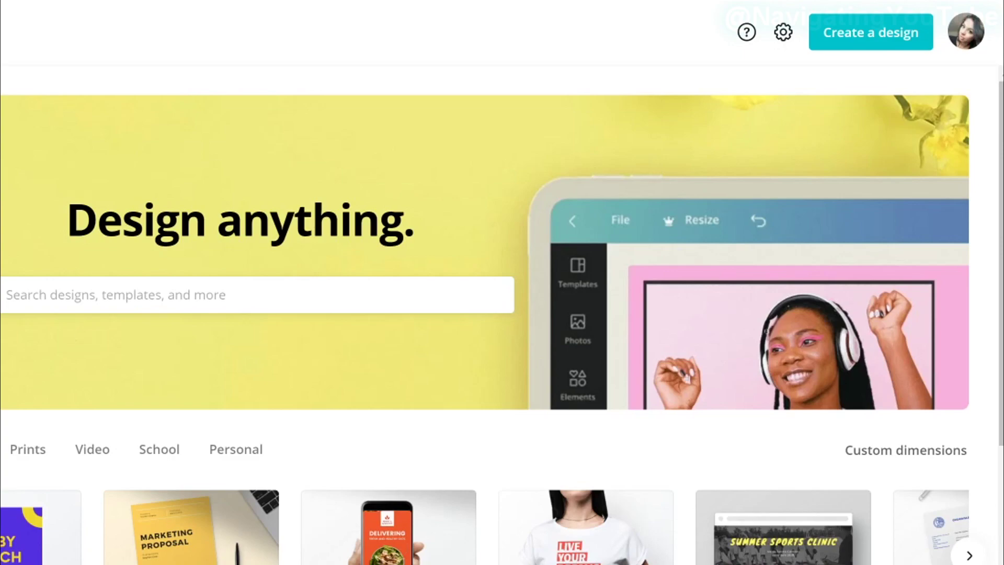
# Step: Open the Create a design dropdown listing Custom dimensions and YouTube Thumbnail formats
pyautogui.click(886, 39)
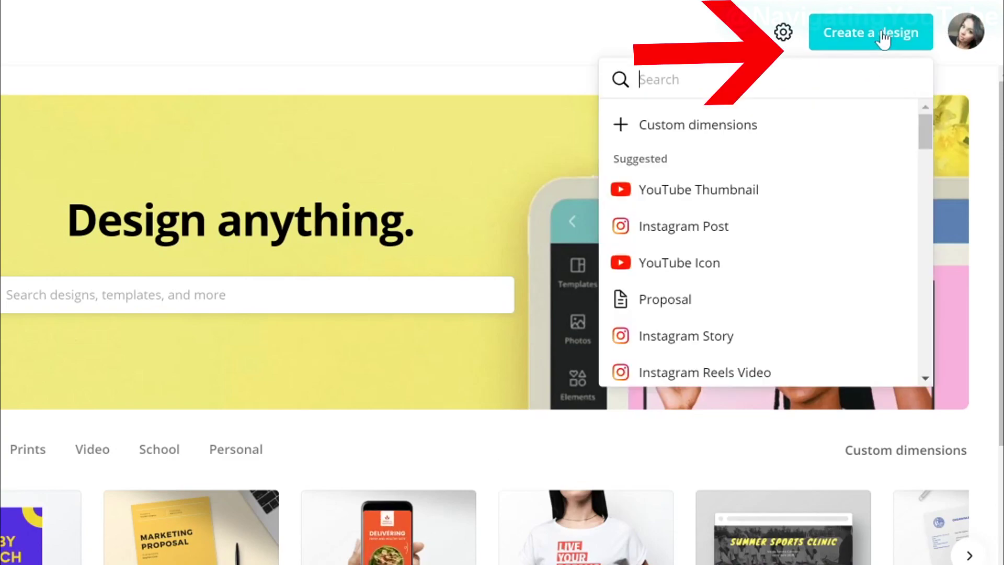
# Step: Start a custom-dimension design of 1920 × 1080 px
pyautogui.click(709, 128)
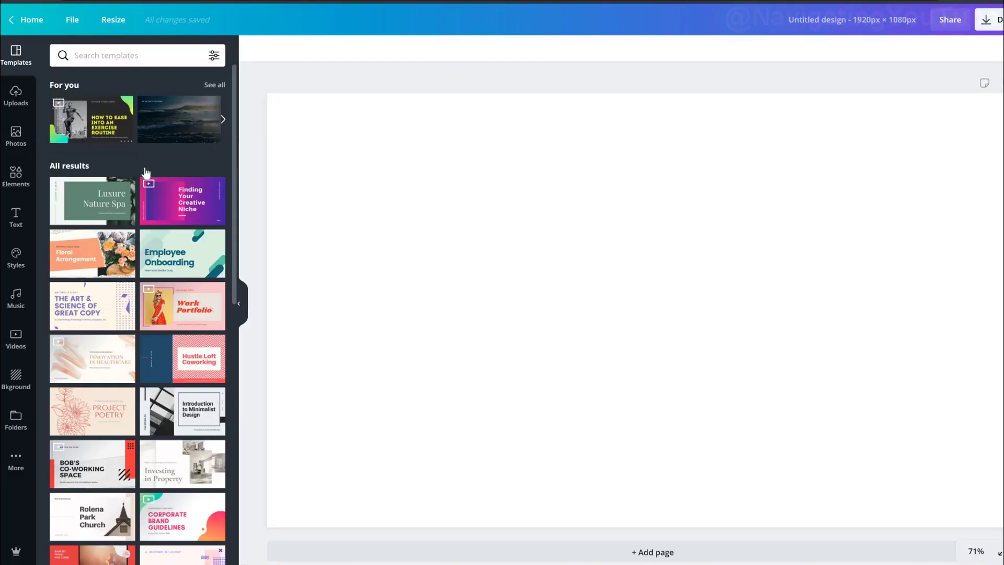
# Step: Search videos for 'sparkle pink' and stretch the pink star clip over the whole page
pyautogui.click(16, 340)
pyautogui.click(131, 55)
pyautogui.write('sparkl')
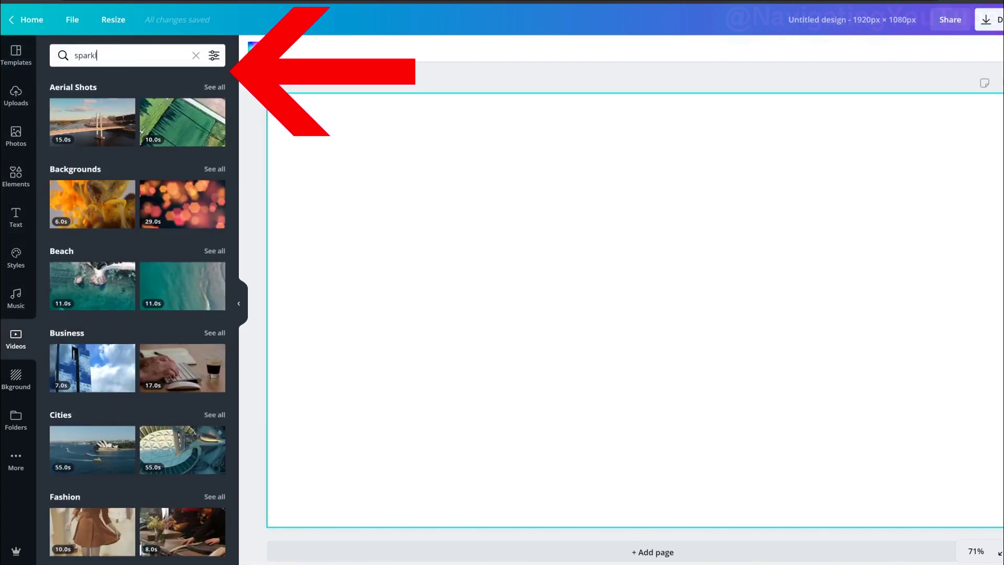
pyautogui.write('e pink')
pyautogui.press('Return')
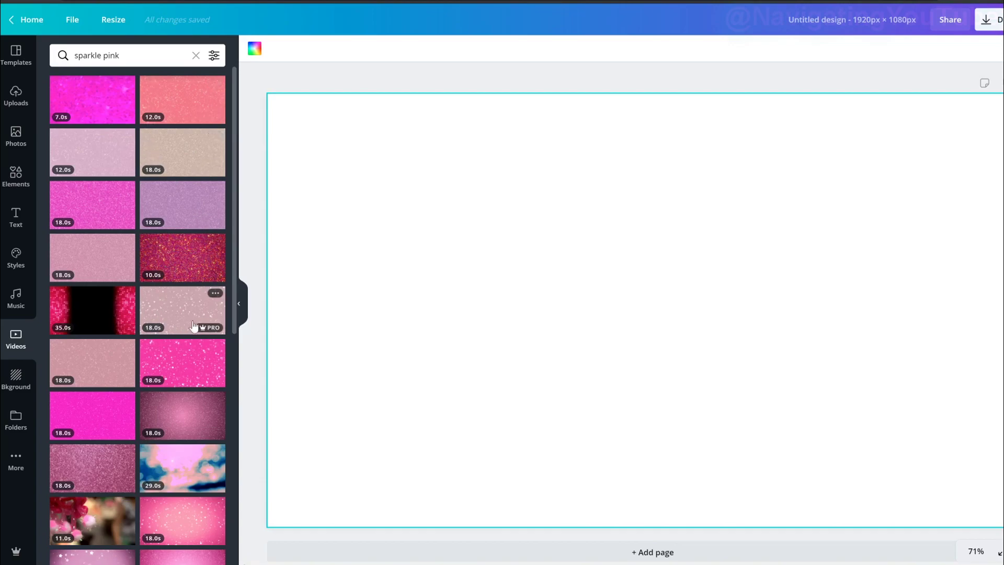
pyautogui.click(176, 322)
pyautogui.moveTo(342, 135); pyautogui.dragTo(266, 93)
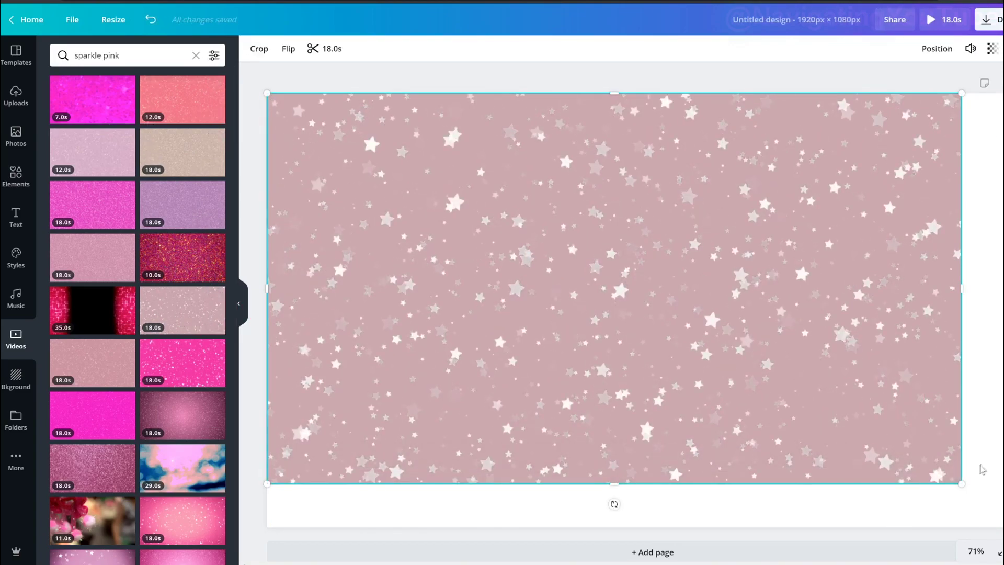
pyautogui.moveTo(962, 484); pyautogui.dragTo(1002, 508)
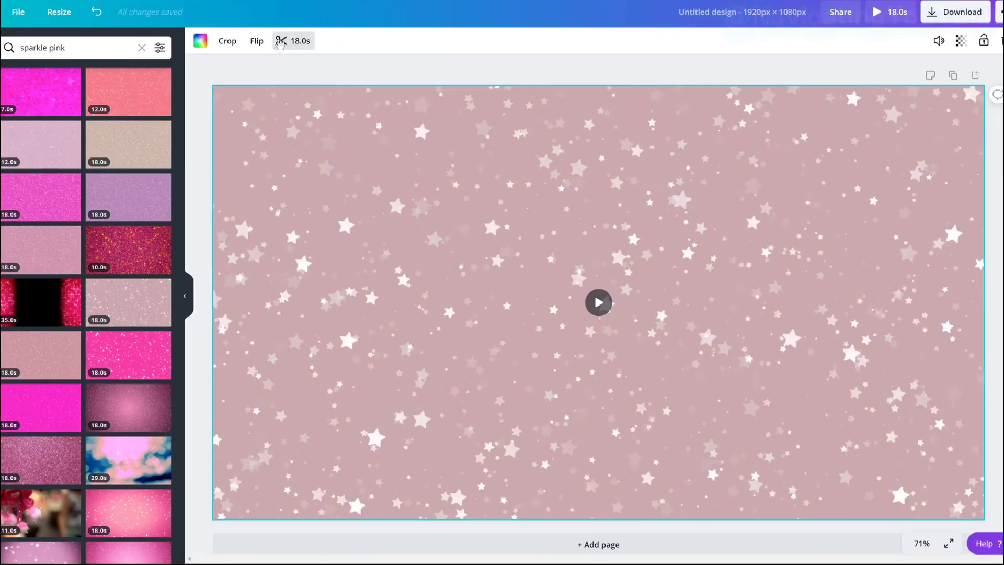
# Step: Trim the background star video from 18.0 s down to 5.0 s
pyautogui.click(284, 46)
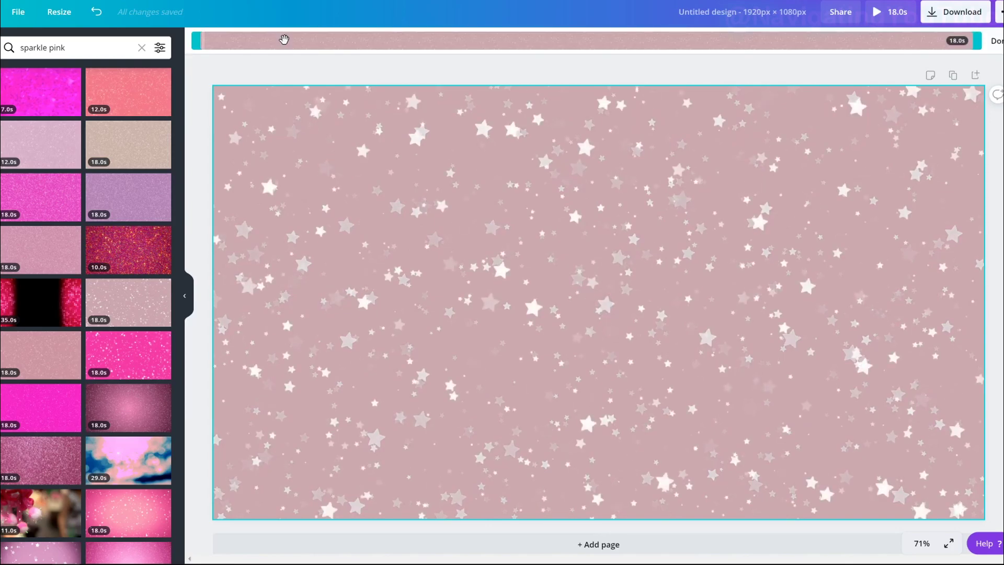
pyautogui.moveTo(974, 41); pyautogui.dragTo(401, 52)
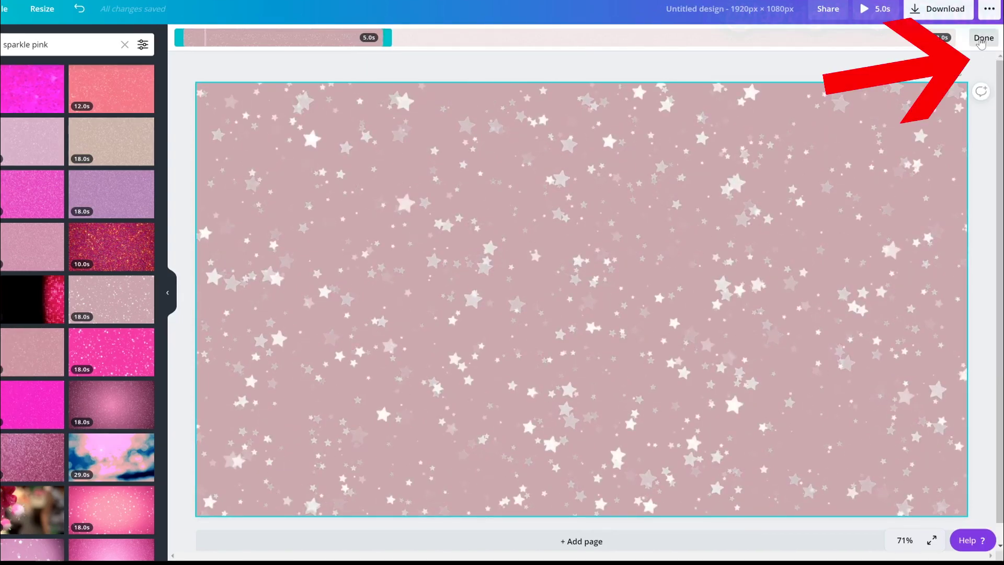
pyautogui.click(996, 41)
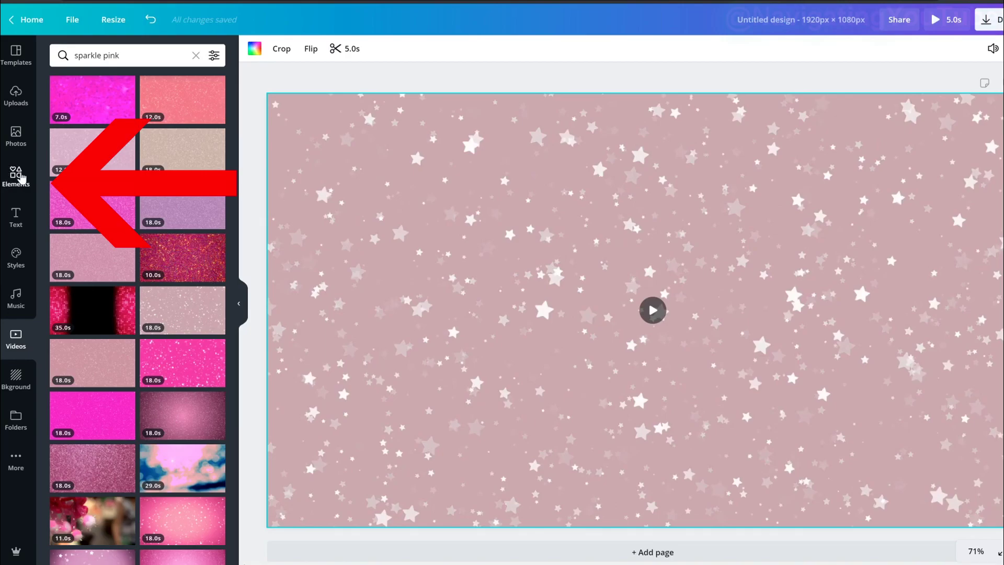
# Step: Add a large centred circle frame and fill it with a sparkle video trimmed to 5 s
pyautogui.click(20, 178)
pyautogui.click(63, 399)
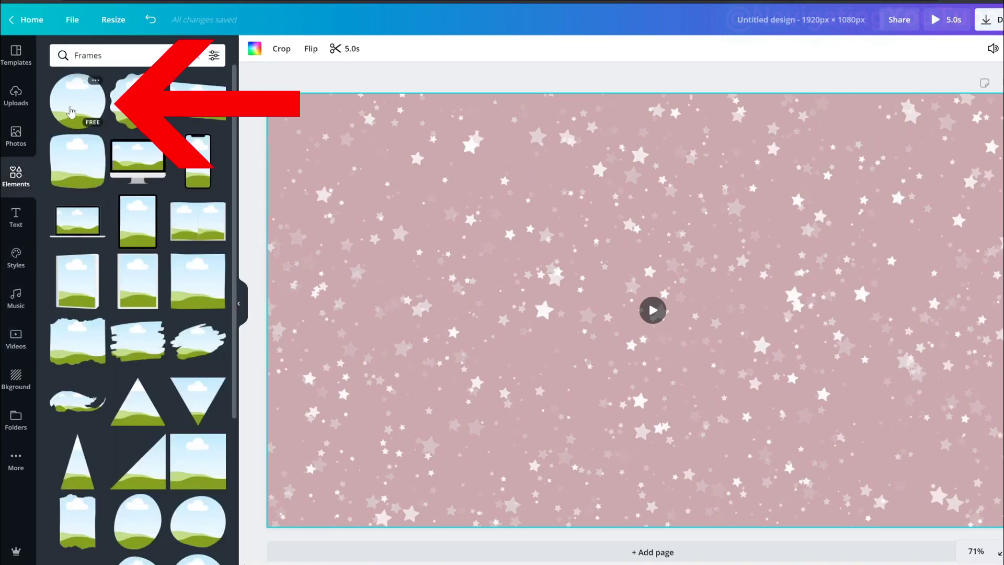
pyautogui.click(72, 111)
pyautogui.moveTo(534, 433); pyautogui.dragTo(428, 496)
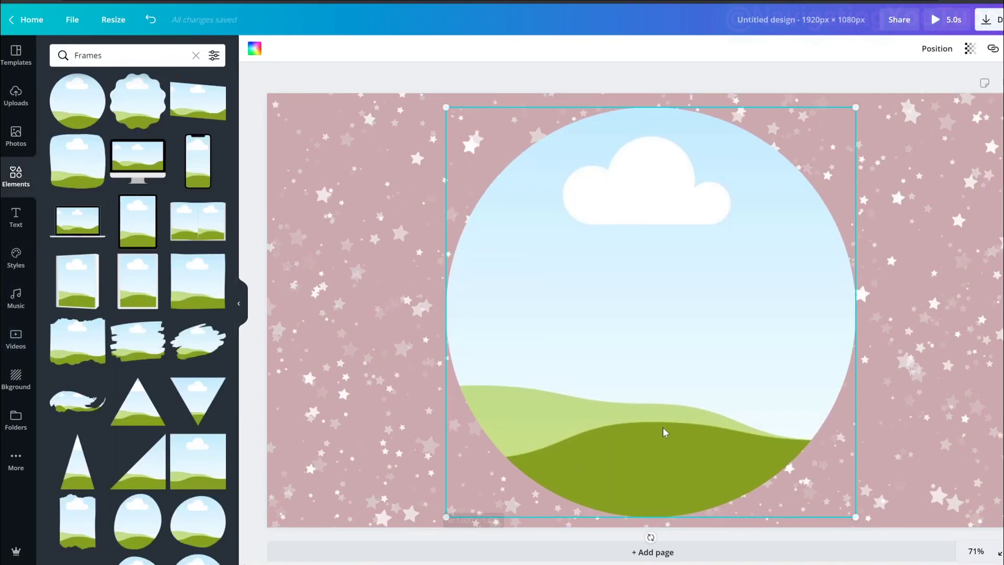
pyautogui.moveTo(664, 432); pyautogui.dragTo(670, 400)
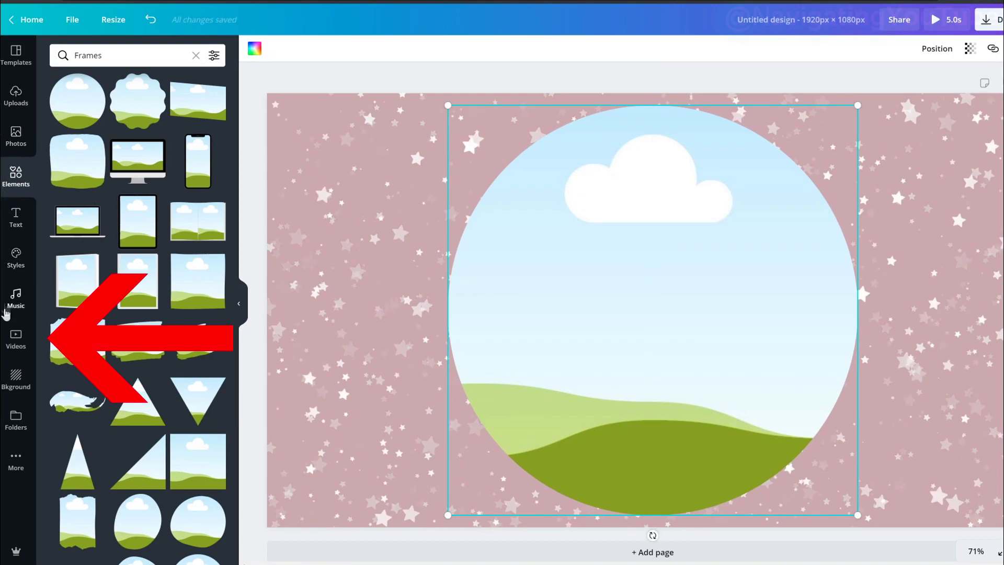
pyautogui.click(16, 340)
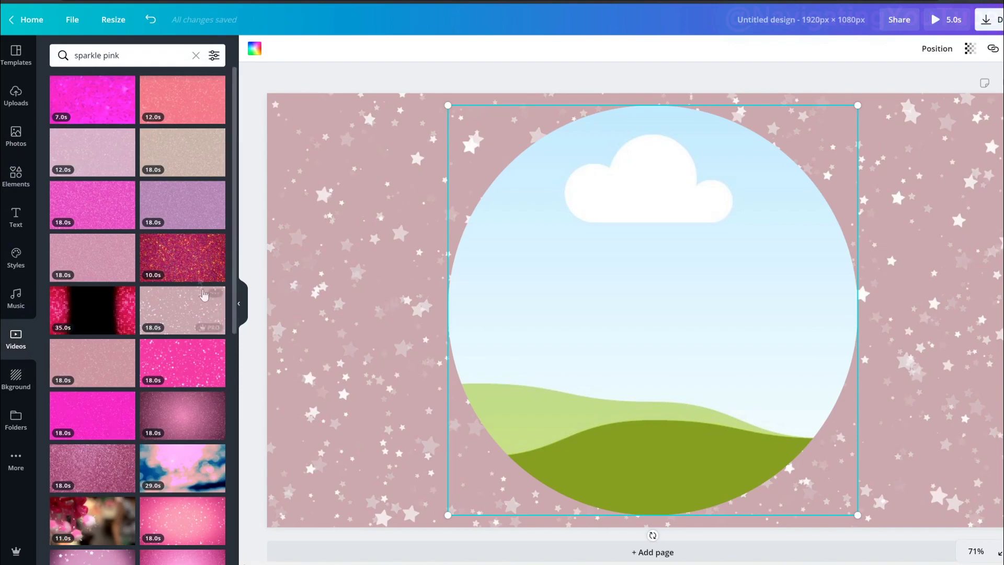
pyautogui.moveTo(97, 160); pyautogui.dragTo(554, 222)
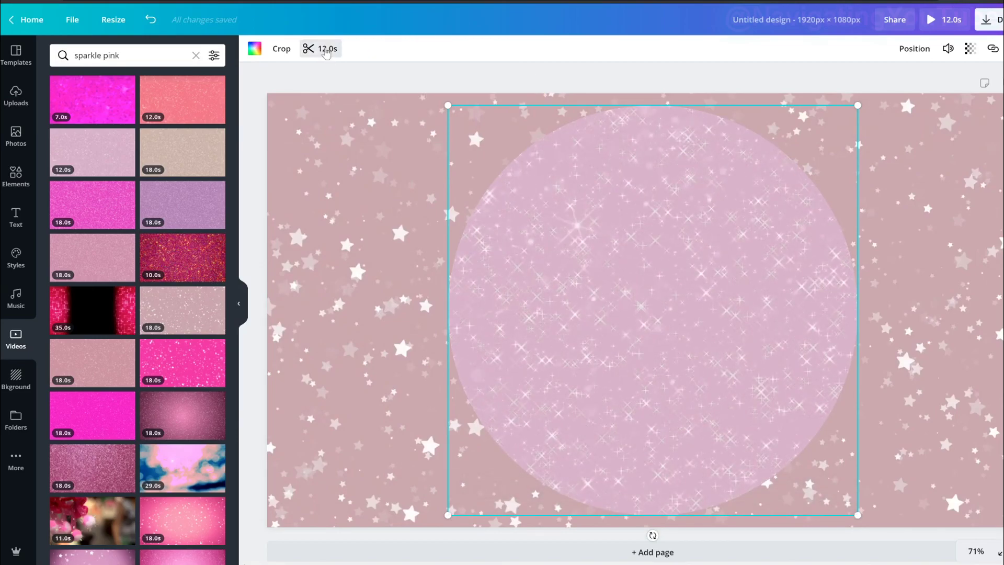
pyautogui.click(320, 48)
pyautogui.moveTo(1002, 48); pyautogui.dragTo(622, 41)
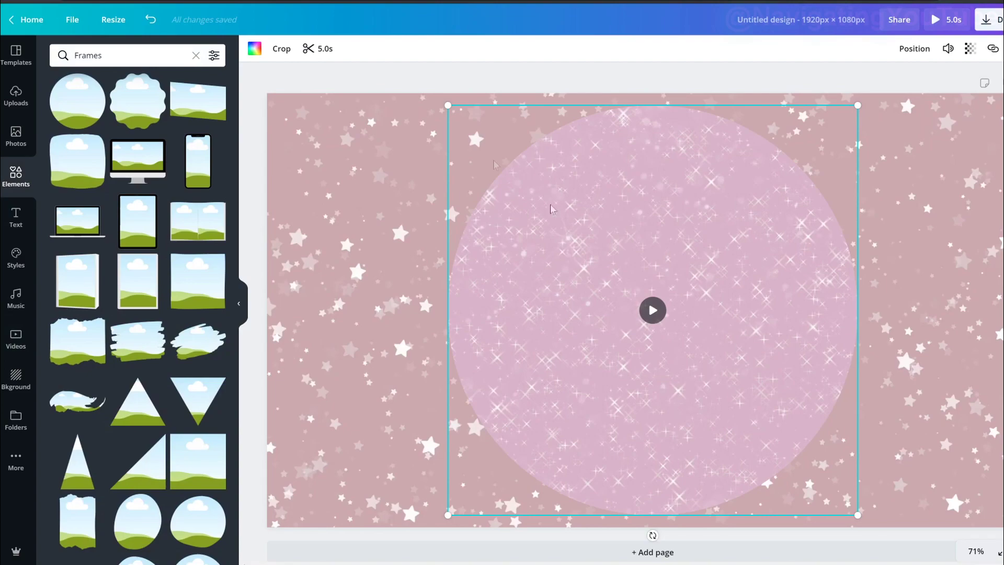
# Step: Add a smaller second circle inside the first, filled with a 5-second pink sparkle video
pyautogui.click(86, 111)
pyautogui.moveTo(533, 430); pyautogui.dragTo(470, 473)
pyautogui.moveTo(632, 385); pyautogui.dragTo(631, 386)
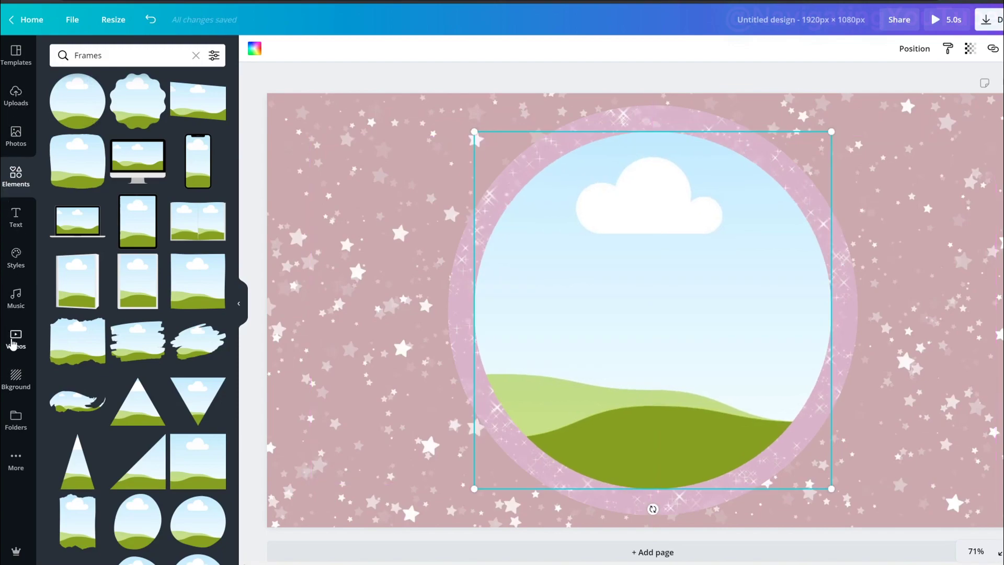
pyautogui.click(13, 343)
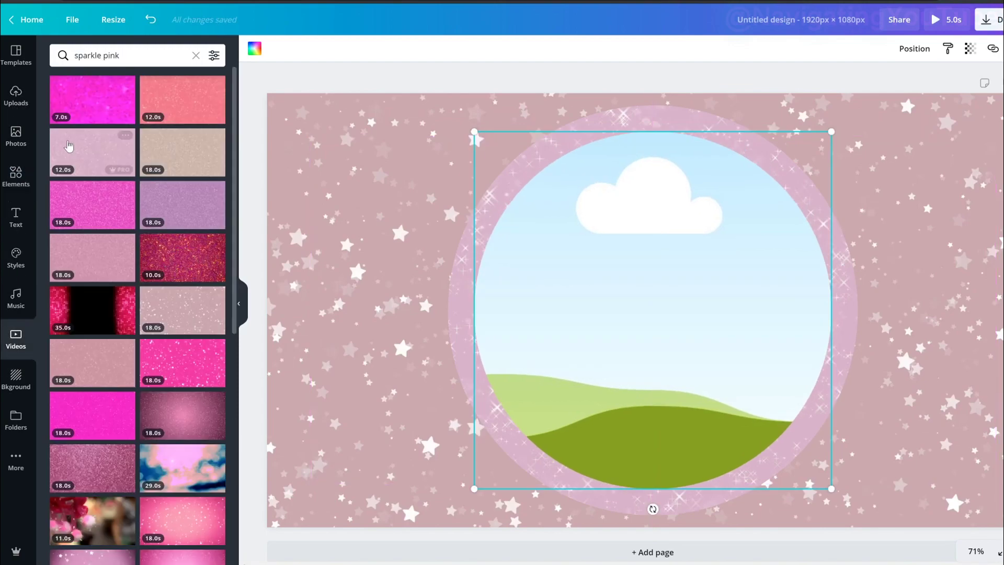
pyautogui.click(100, 368)
pyautogui.moveTo(1003, 48); pyautogui.dragTo(480, 77)
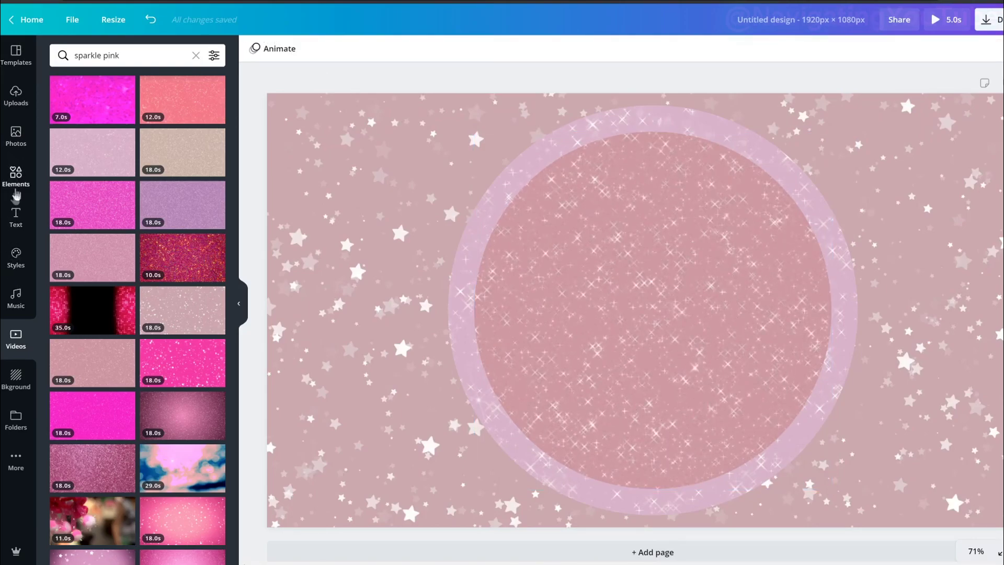
# Step: Add a third, smaller empty circle frame at the page centre
pyautogui.click(20, 184)
pyautogui.click(70, 112)
pyautogui.moveTo(532, 430); pyautogui.dragTo(503, 460)
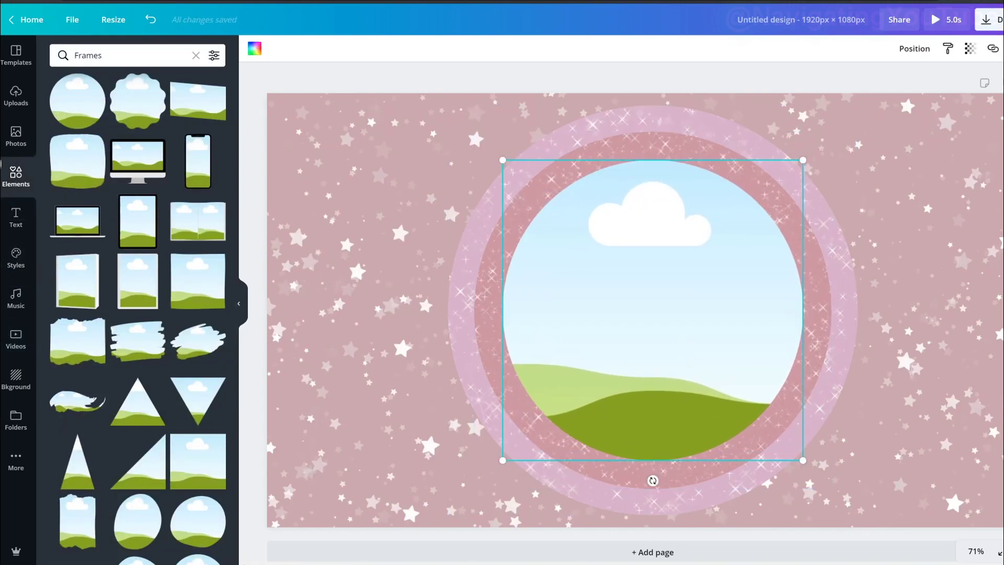
# Step: Drag the uploaded smiling-woman clip into the inner circle frame and enlarge it to fill
pyautogui.click(9, 105)
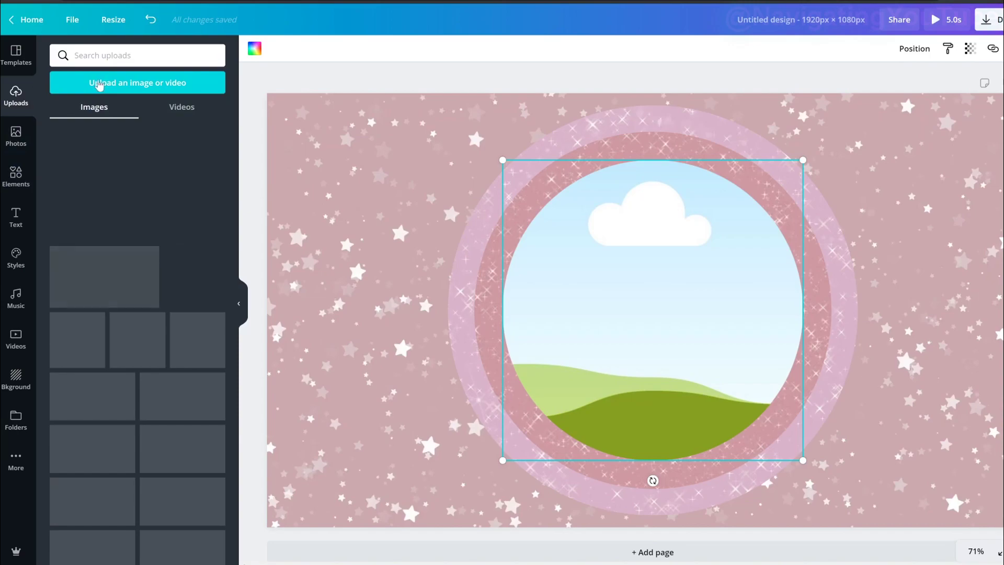
pyautogui.click(99, 85)
pyautogui.click(65, 124)
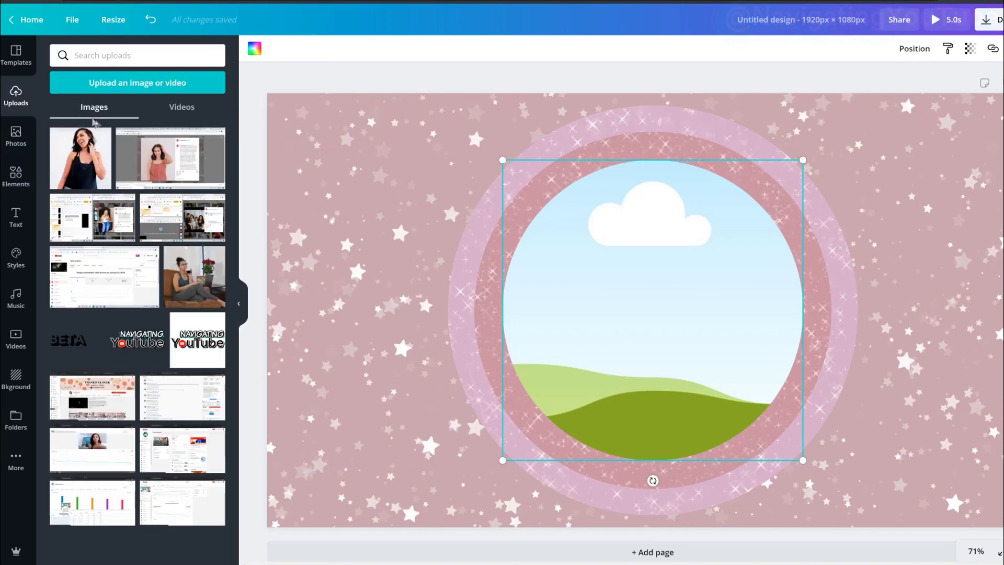
pyautogui.moveTo(438, 189); pyautogui.dragTo(569, 253)
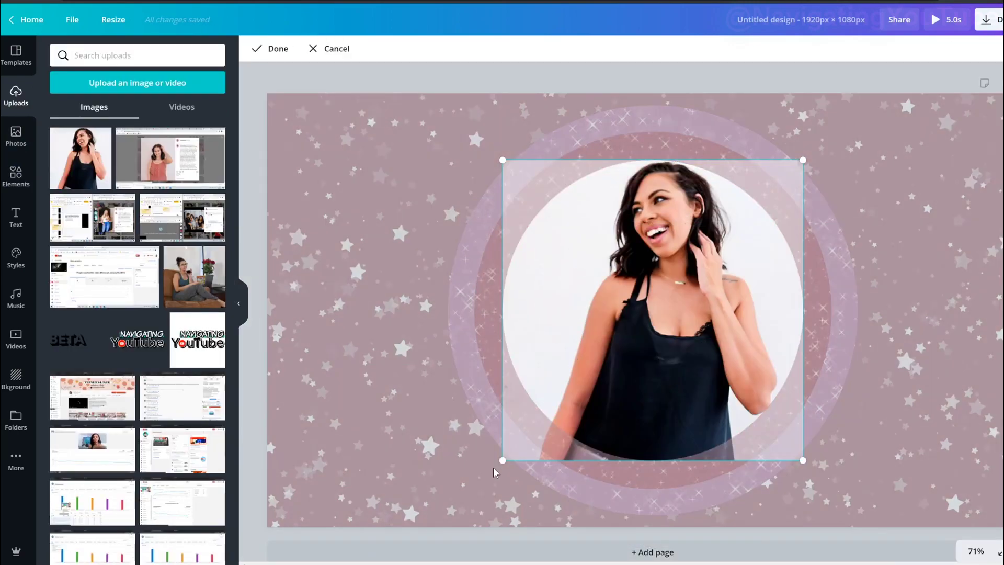
pyautogui.moveTo(502, 461); pyautogui.dragTo(480, 483)
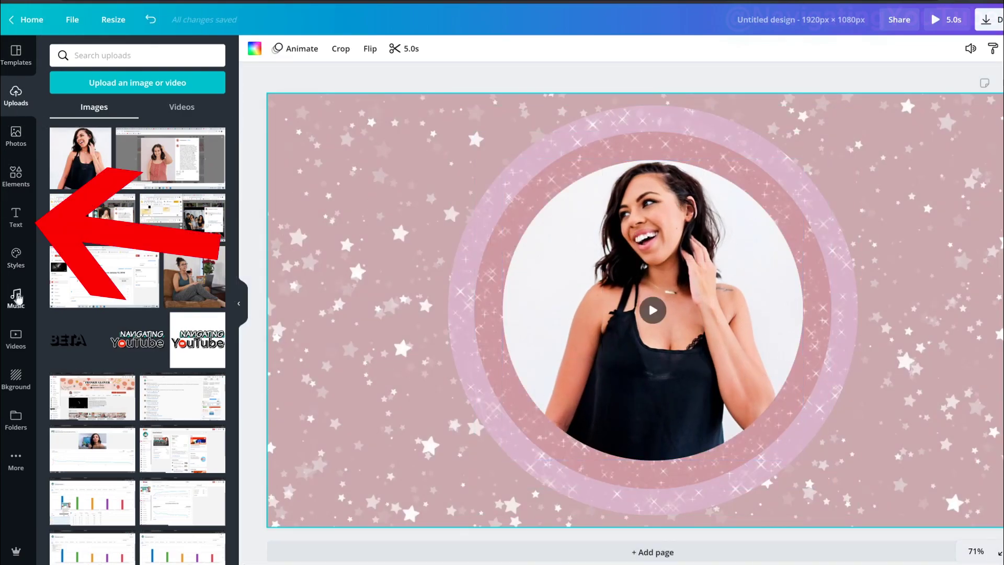
pyautogui.click(16, 217)
pyautogui.scroll(-4, 90, 257)
# Step: Add the XOXO text style, retype it as the channel name, and fit it on one line below centre
pyautogui.scroll(-5, 90, 258)
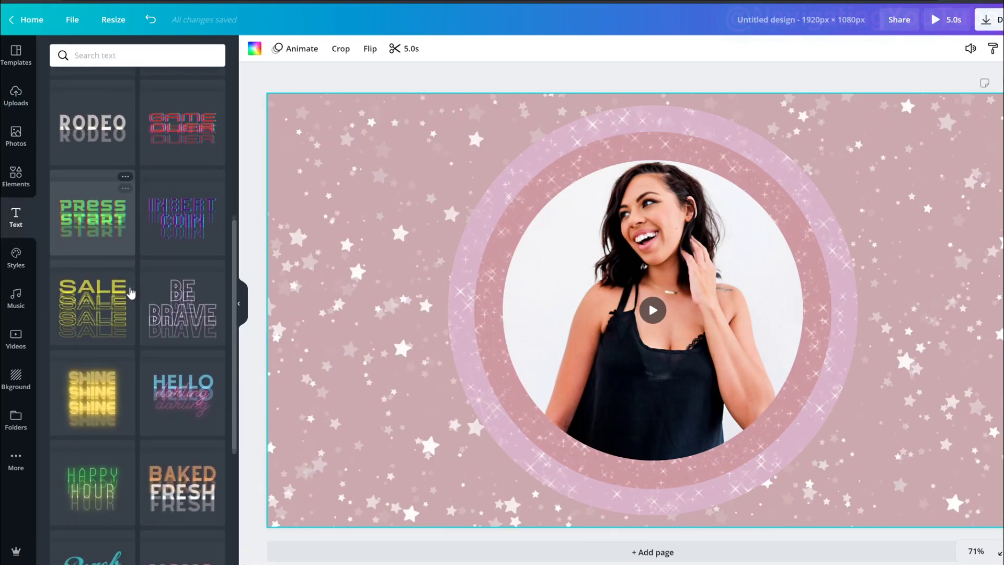
pyautogui.click(184, 365)
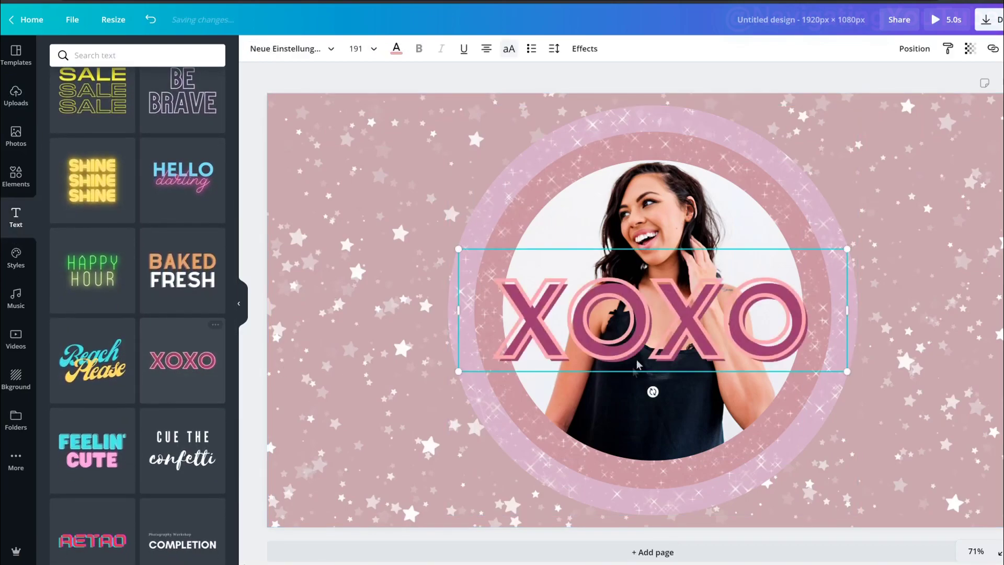
pyautogui.doubleClick(564, 319)
pyautogui.write('TIFFANY DAY')
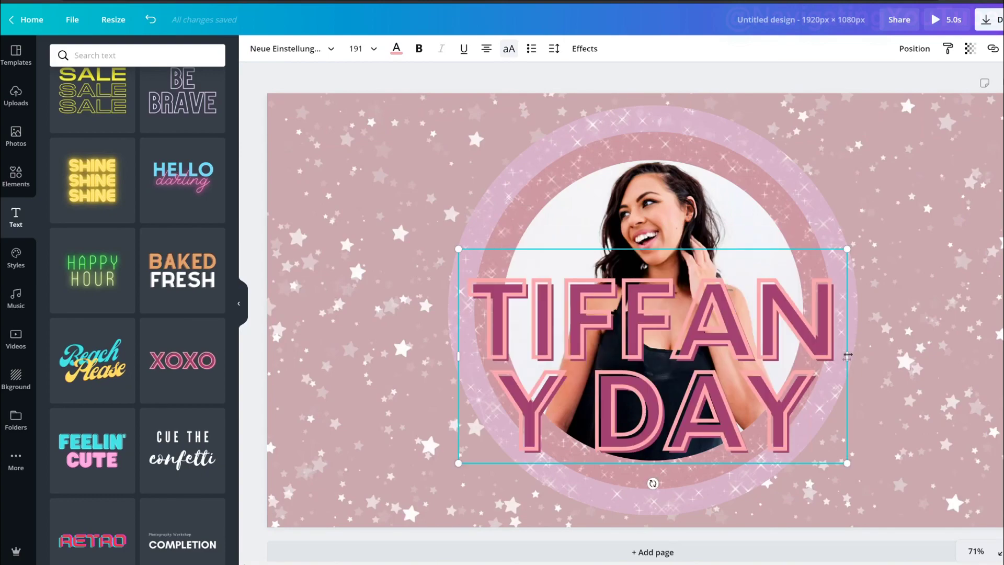
pyautogui.moveTo(851, 358); pyautogui.dragTo(1000, 359)
pyautogui.moveTo(459, 359); pyautogui.dragTo(267, 310)
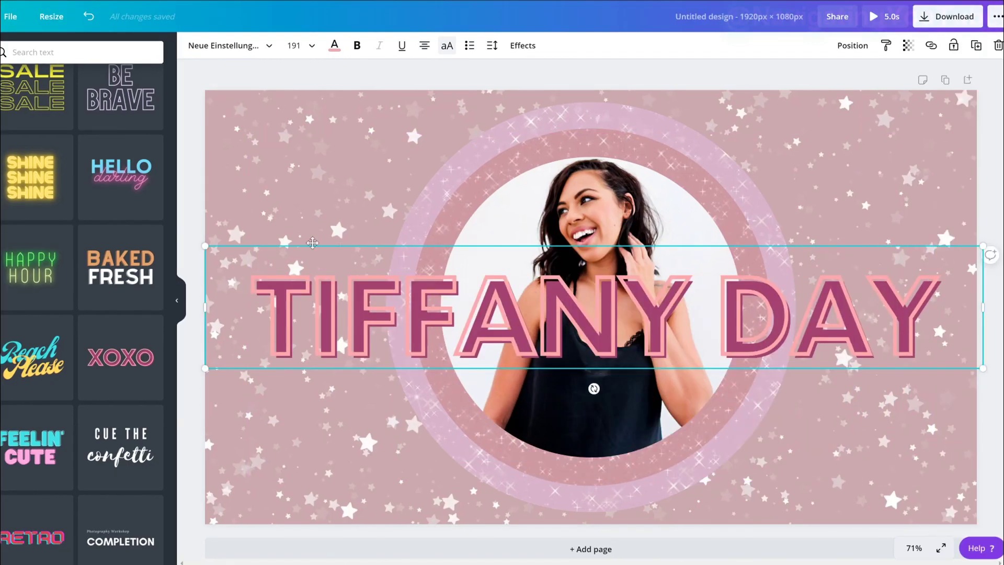
pyautogui.moveTo(205, 246); pyautogui.dragTo(395, 338)
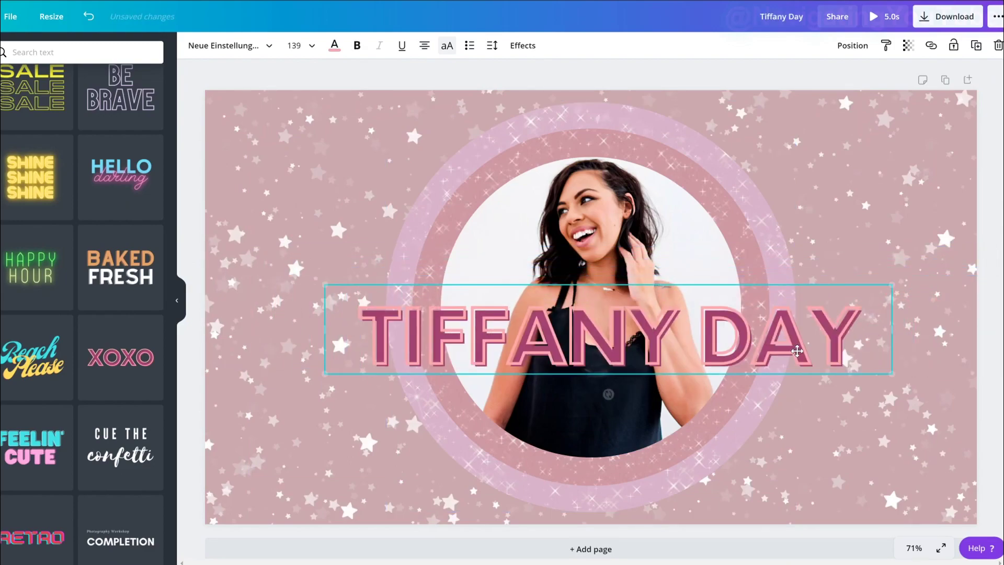
pyautogui.moveTo(797, 351); pyautogui.dragTo(783, 428)
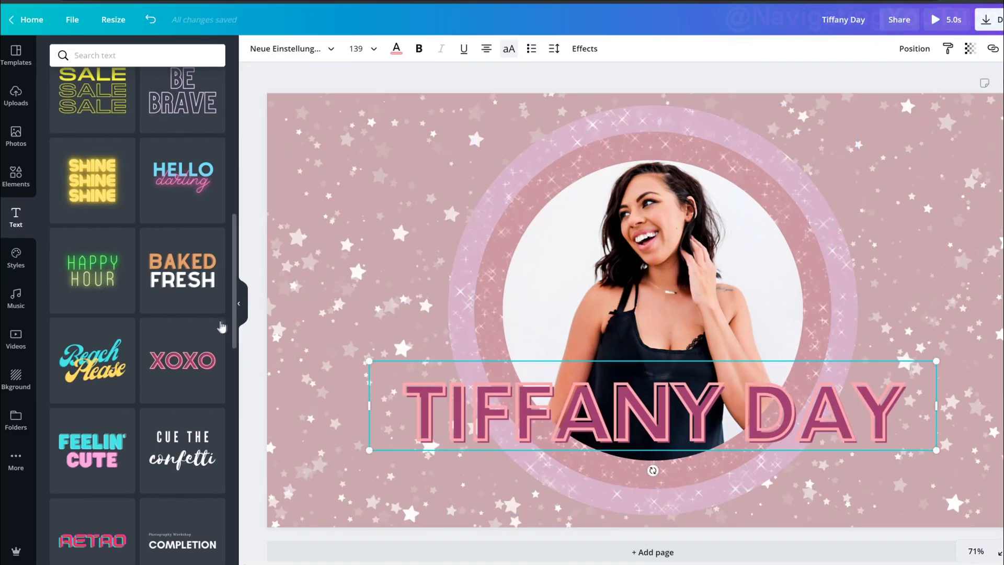
# Step: Search elements for 'animated subscribe' and place the shrunken pink sticker below the title
pyautogui.click(16, 177)
pyautogui.click(79, 55)
pyautogui.write('animated subscribe')
pyautogui.press('Return')
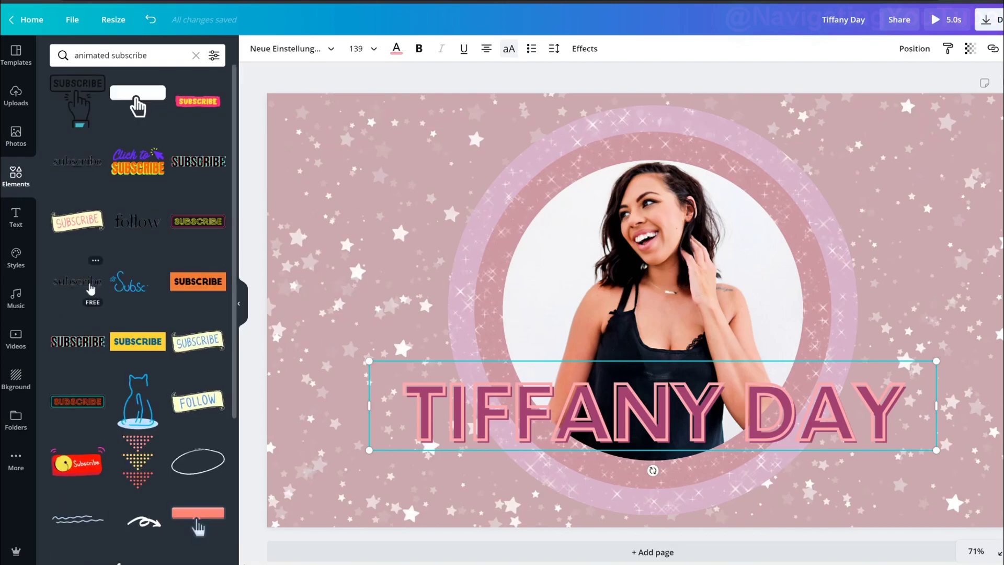
pyautogui.click(76, 283)
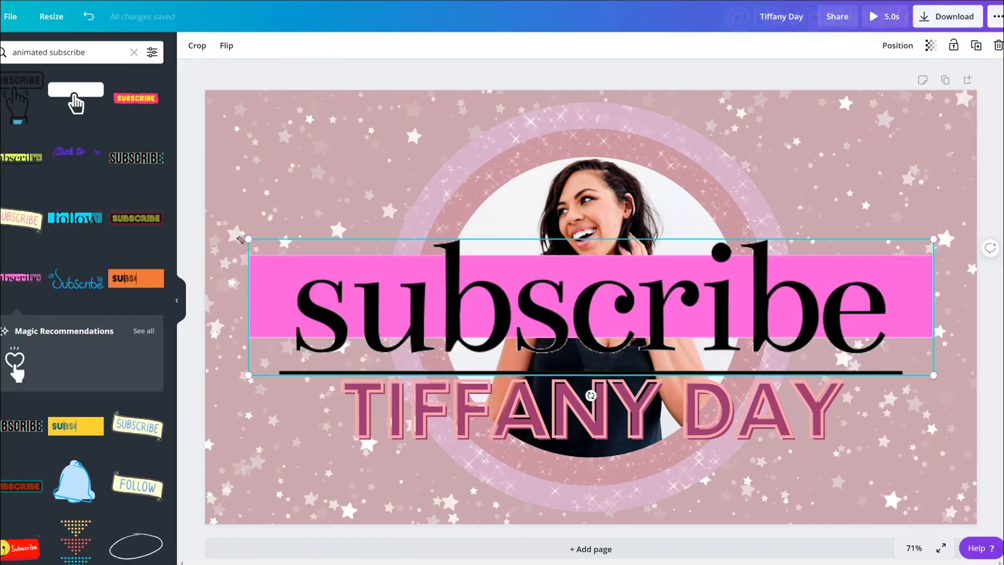
pyautogui.moveTo(311, 242); pyautogui.dragTo(740, 328)
pyautogui.moveTo(886, 355); pyautogui.dragTo(722, 364)
pyautogui.moveTo(660, 361); pyautogui.dragTo(614, 476)
# Step: Give the page a Fade animation and preview the design full screen
pyautogui.click(820, 211)
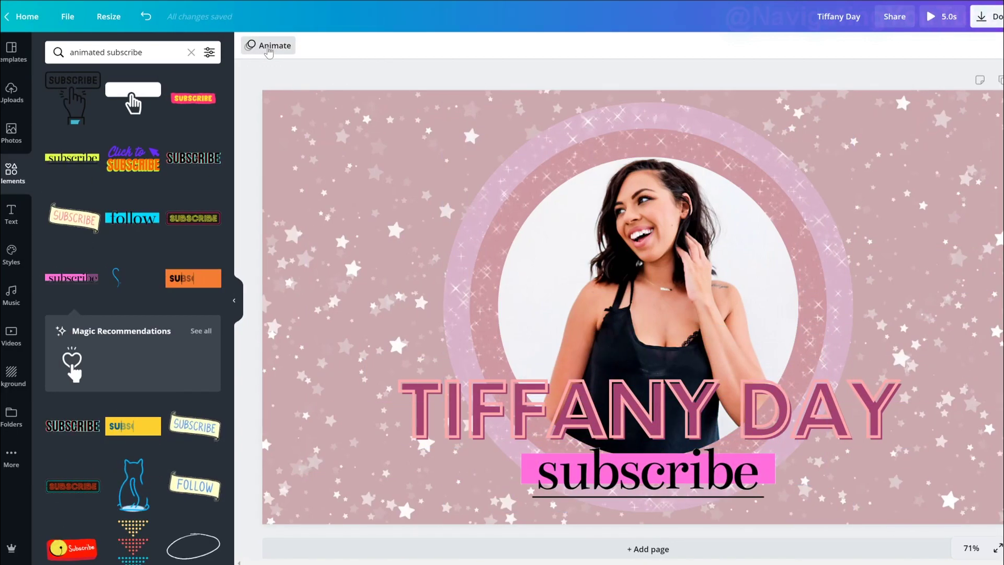
pyautogui.click(269, 48)
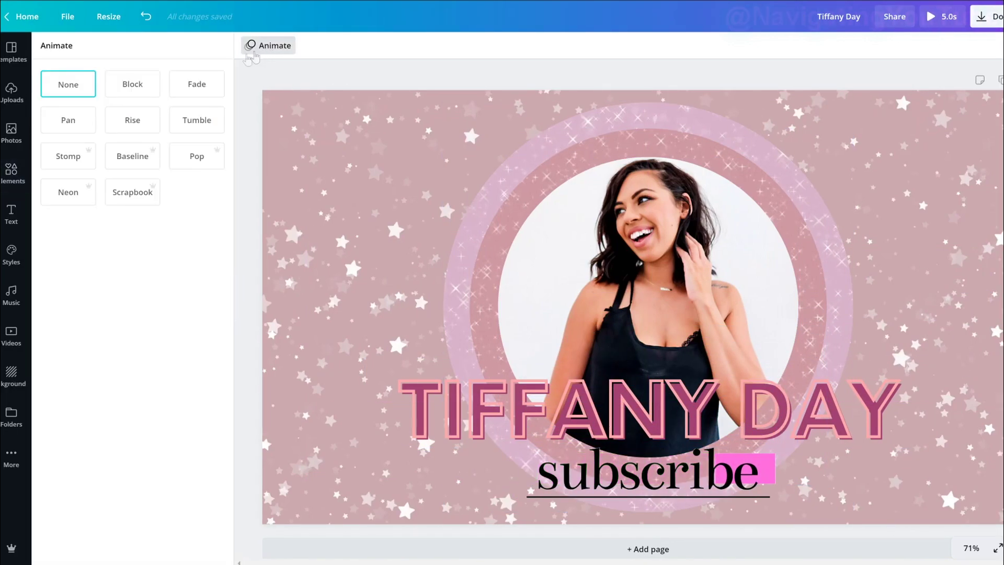
pyautogui.click(185, 94)
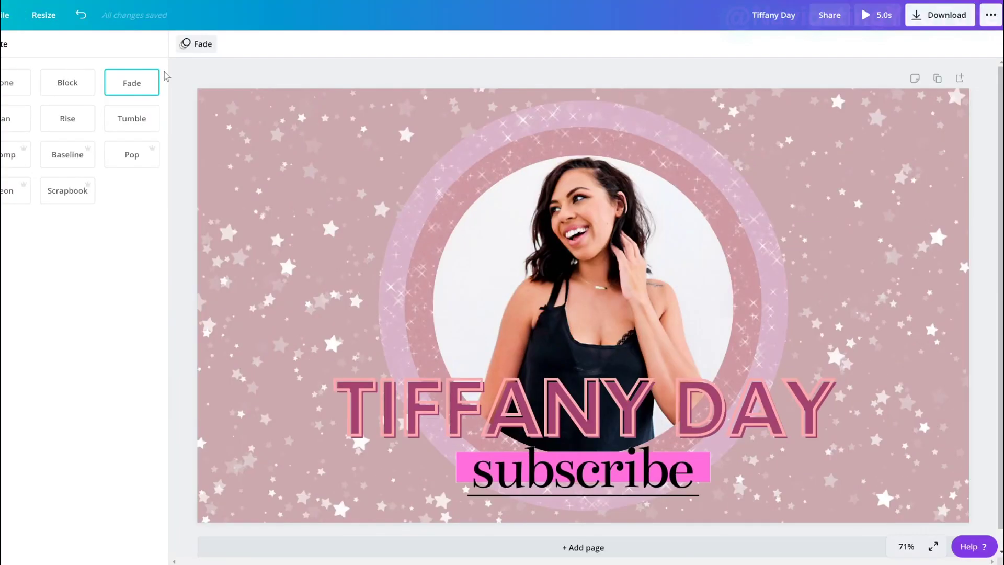
pyautogui.click(193, 81)
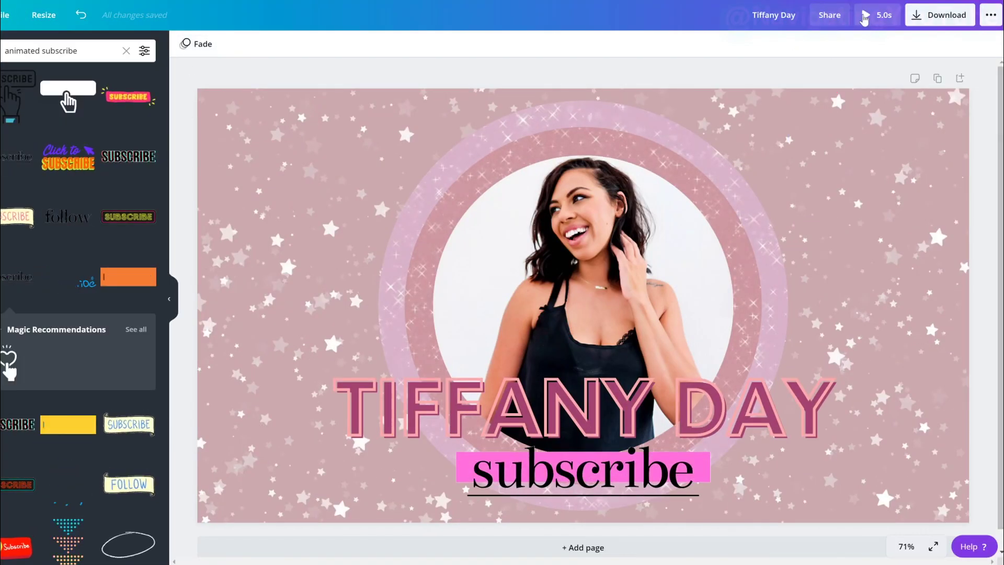
pyautogui.click(864, 19)
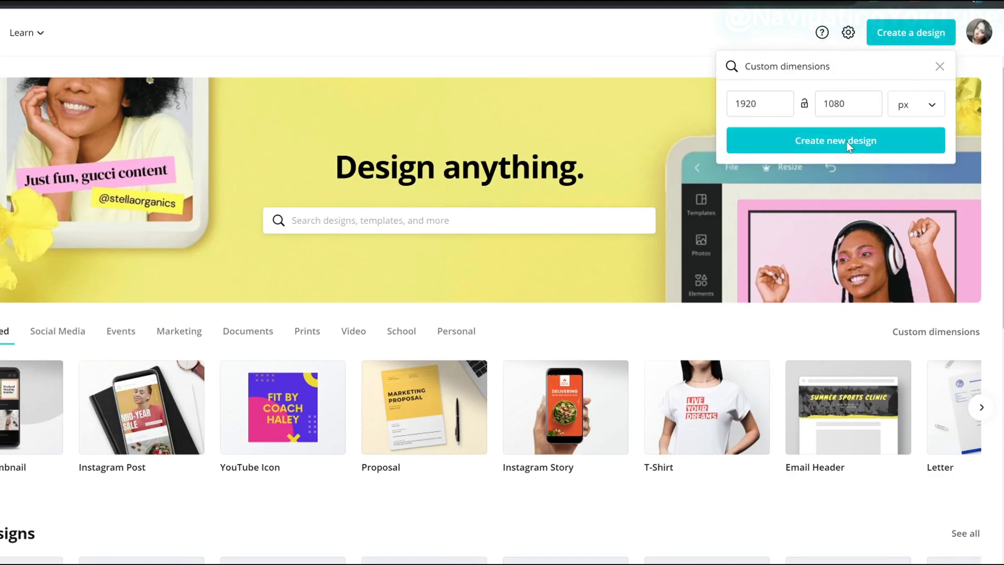
# Step: Create a new 1920×1080 design and set a pink textured photo as its background
pyautogui.click(847, 143)
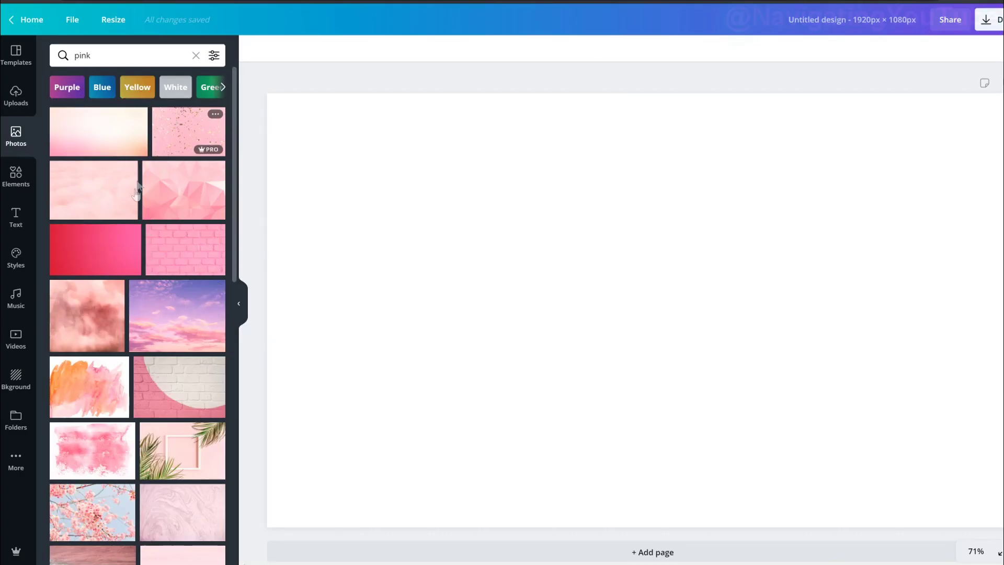
pyautogui.scroll(-7, 136, 193)
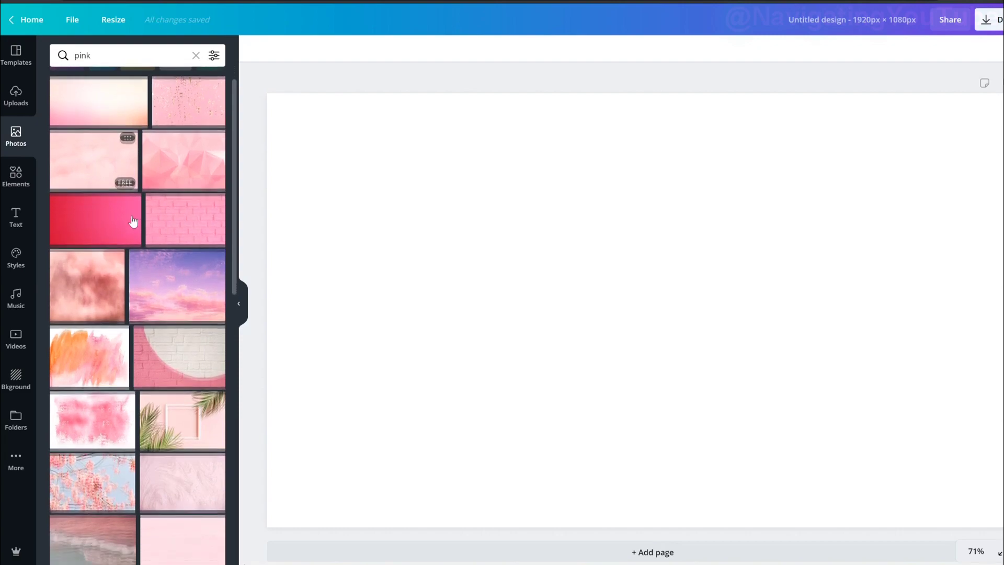
pyautogui.scroll(-8, 134, 230)
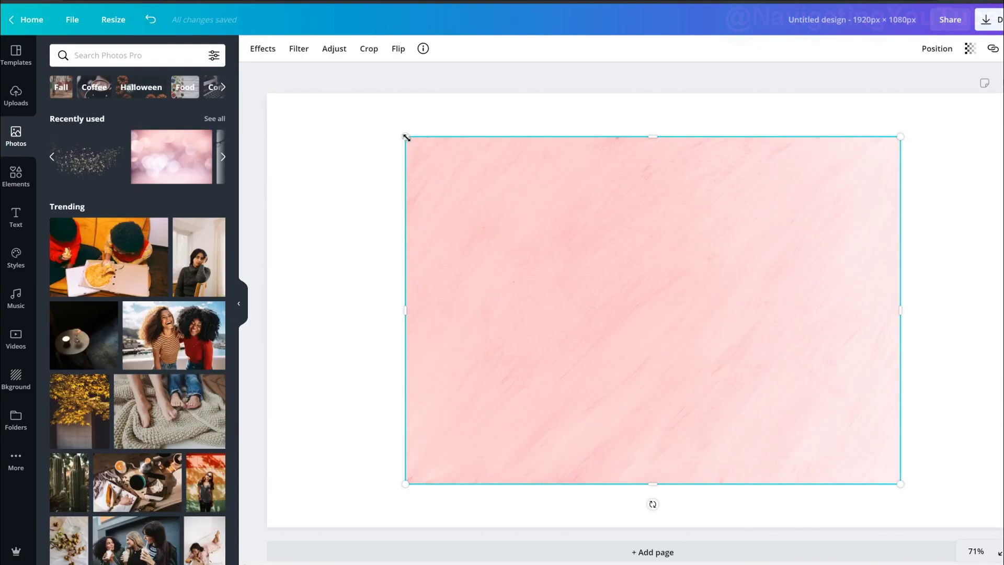
pyautogui.moveTo(406, 136); pyautogui.dragTo(296, 174)
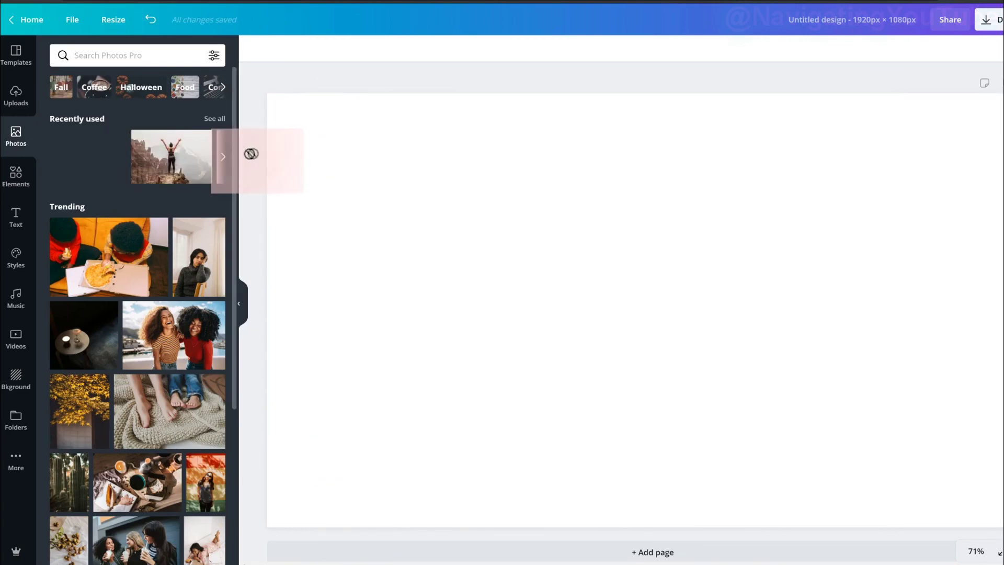
pyautogui.moveTo(249, 154); pyautogui.dragTo(274, 157)
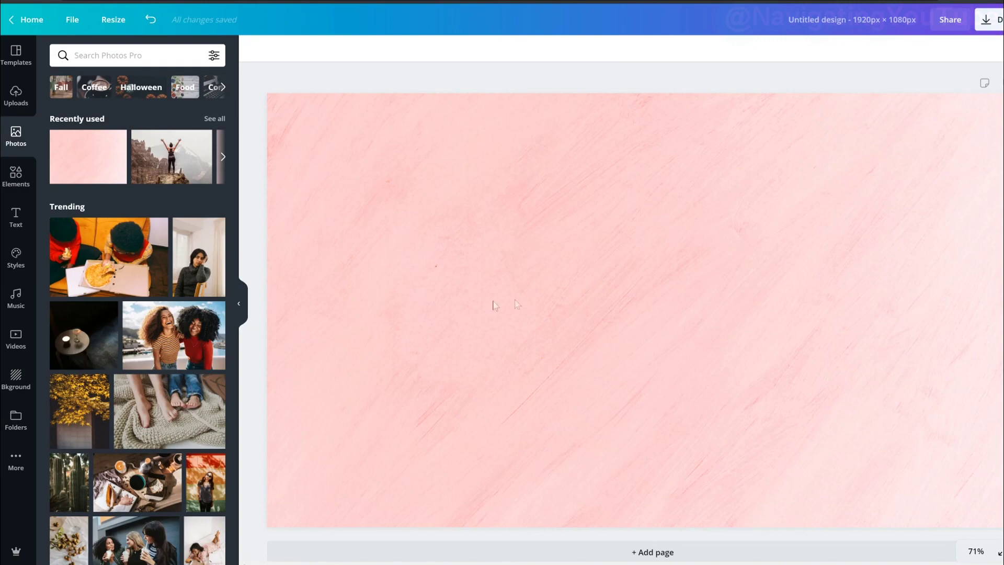
# Step: Add a large animated gradient blob in the middle of the page
pyautogui.click(17, 180)
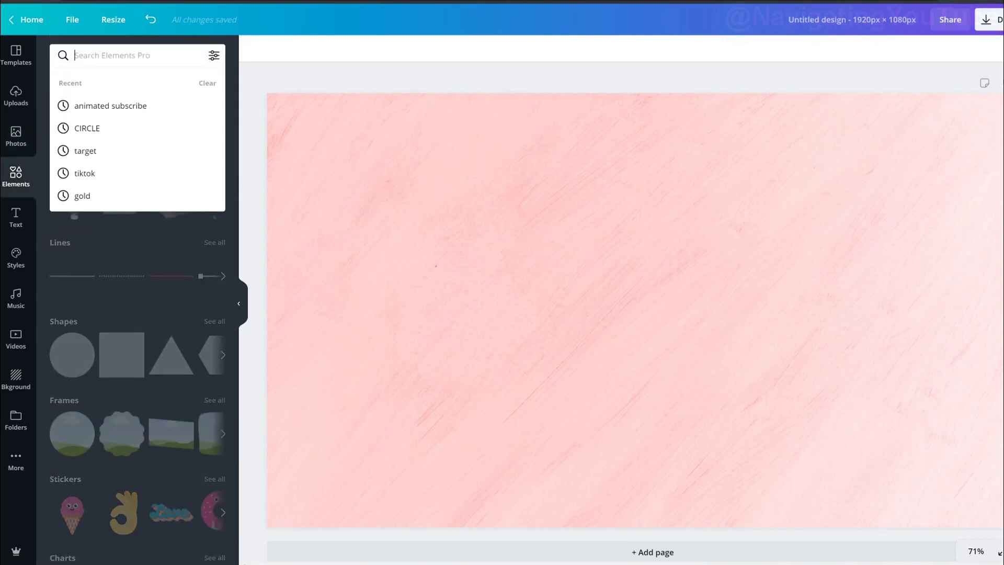
pyautogui.write('ani')
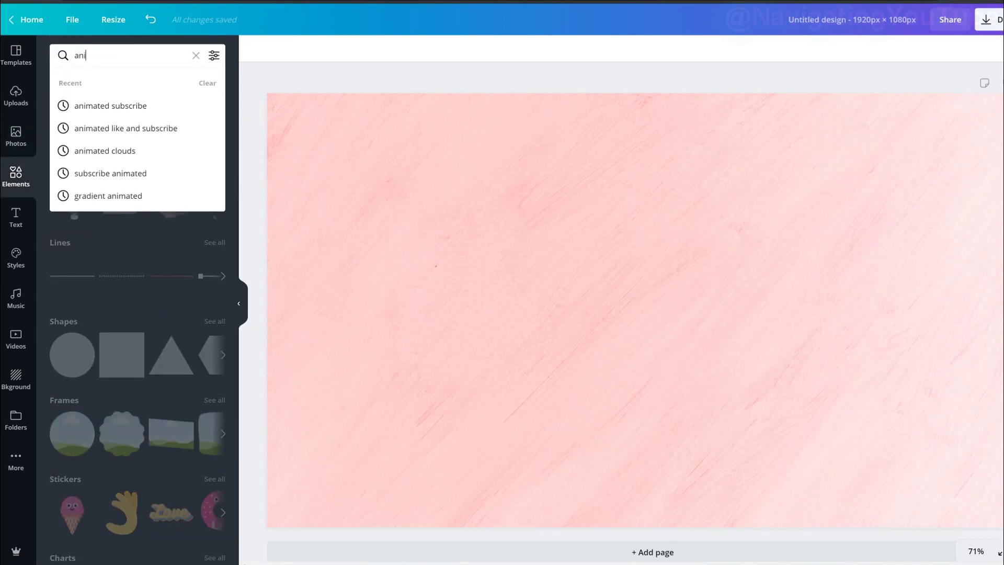
pyautogui.write('mae')
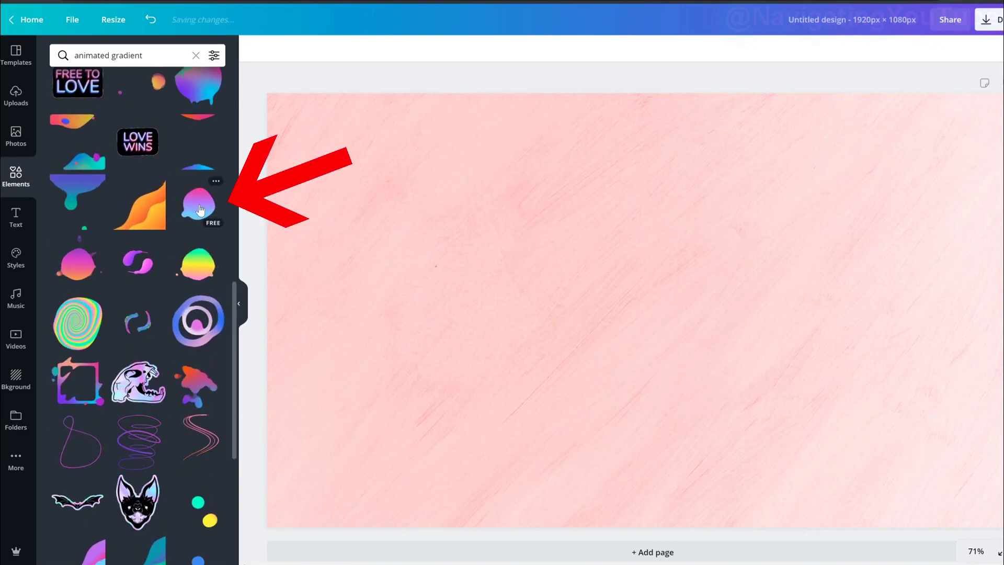
pyautogui.click(200, 212)
pyautogui.moveTo(833, 136); pyautogui.dragTo(905, 67)
pyautogui.moveTo(473, 484); pyautogui.dragTo(442, 495)
pyautogui.moveTo(641, 312); pyautogui.dragTo(630, 312)
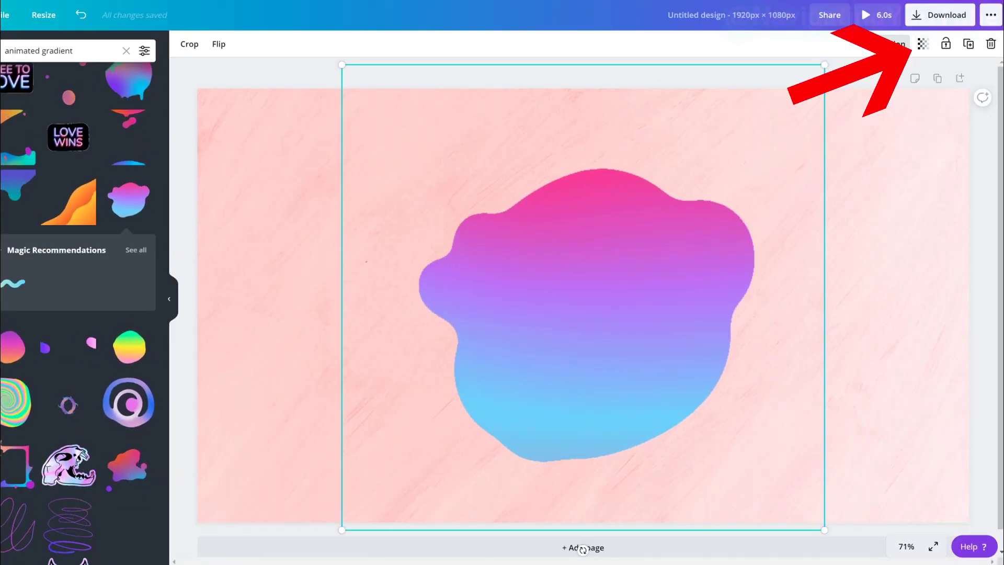
# Step: Set the gradient blob's transparency to 70
pyautogui.click(923, 44)
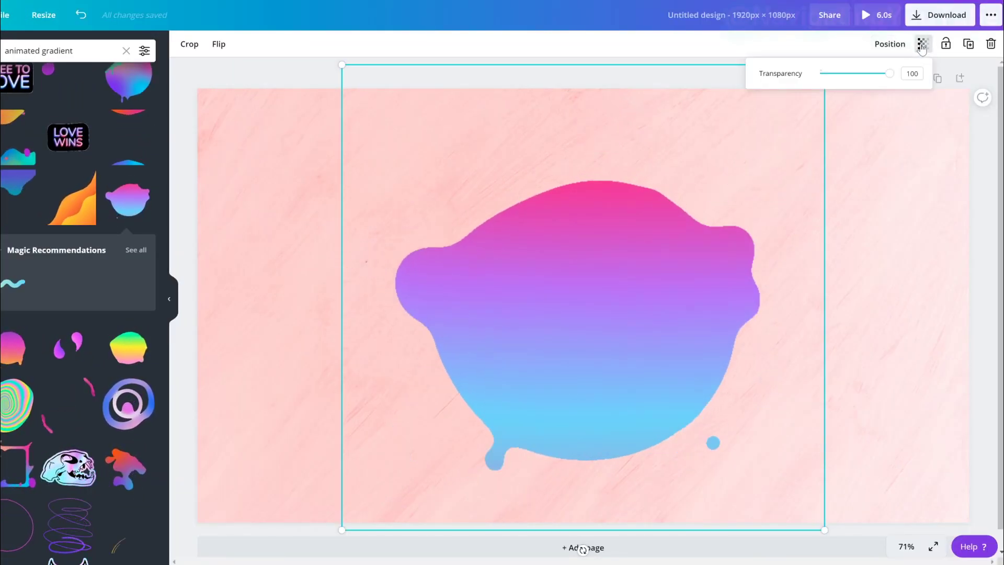
pyautogui.click(912, 74)
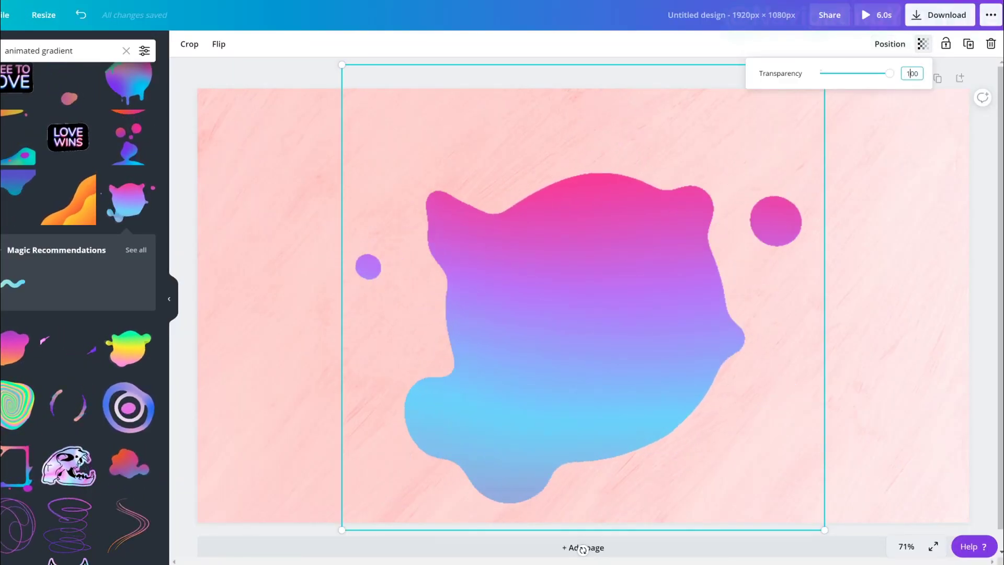
pyautogui.doubleClick(912, 74)
pyautogui.write('70')
pyautogui.press('Return')
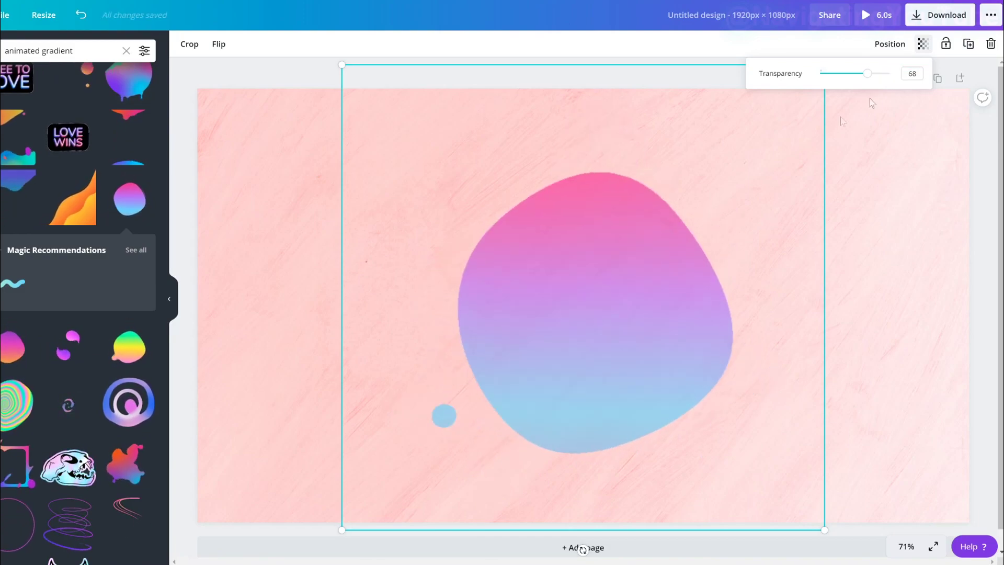
pyautogui.click(875, 123)
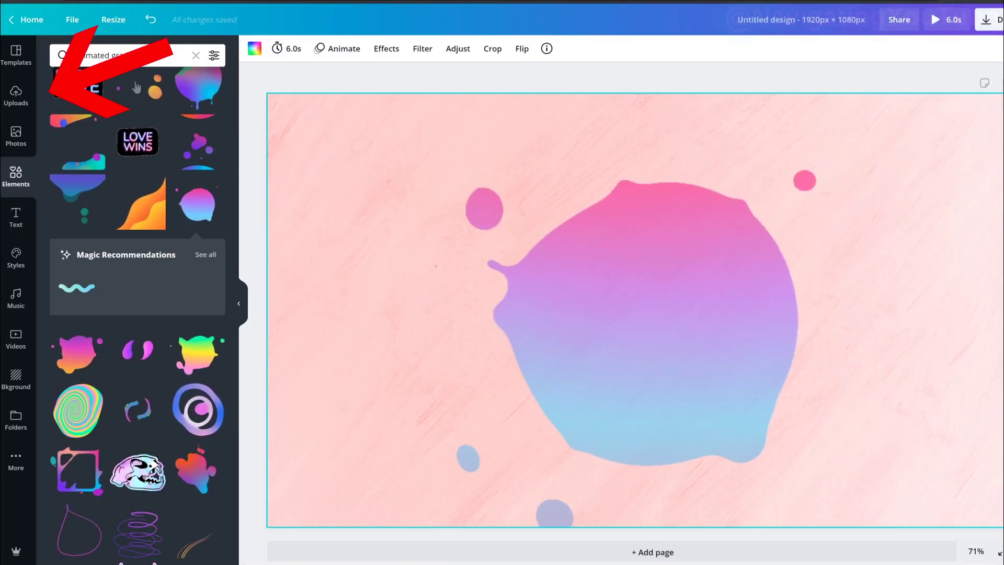
# Step: Remove the woman's photo background with Background Remover and place the cutout on the blob
pyautogui.click(15, 97)
pyautogui.click(263, 48)
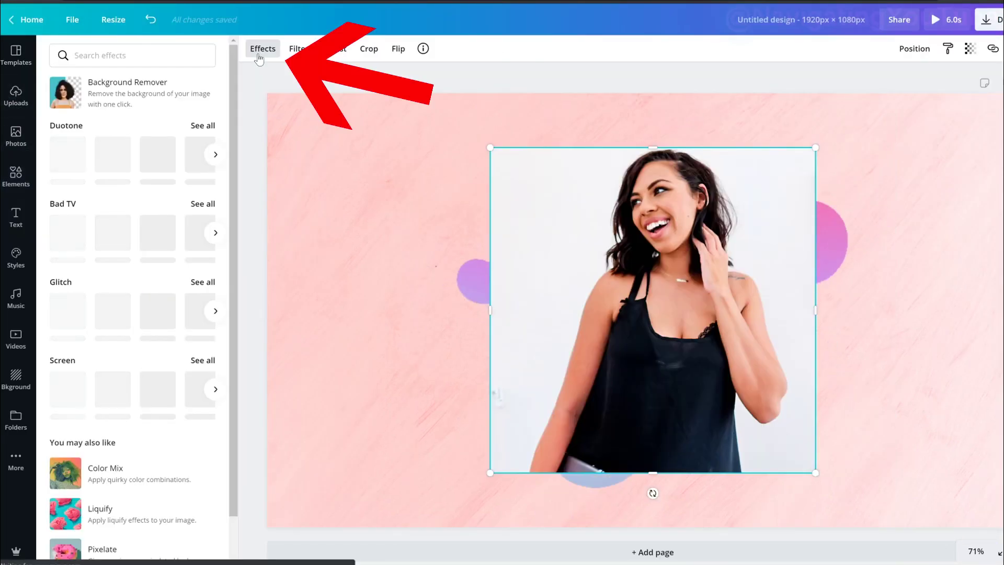
pyautogui.click(95, 103)
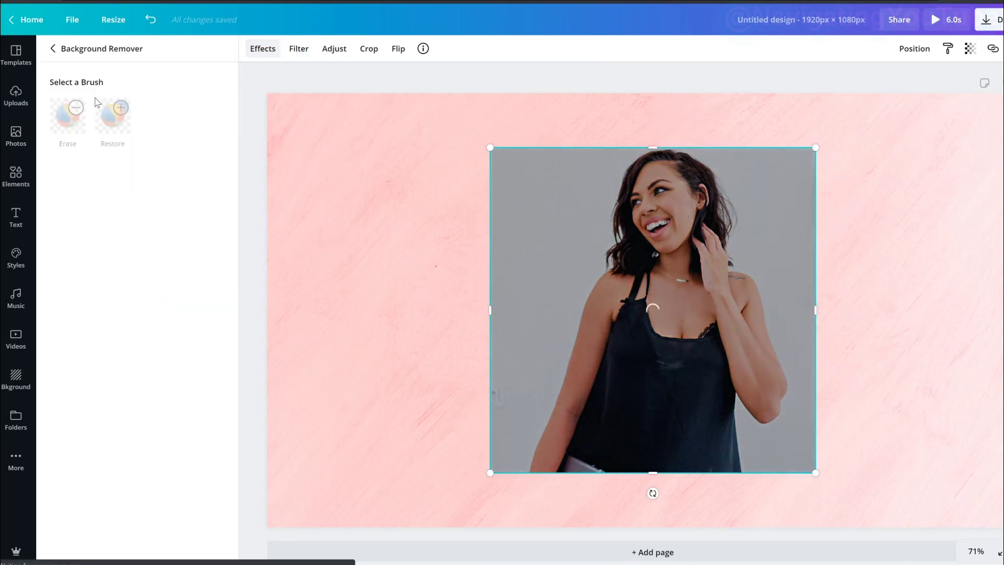
pyautogui.moveTo(816, 148); pyautogui.dragTo(746, 257)
pyautogui.moveTo(593, 390); pyautogui.dragTo(643, 343)
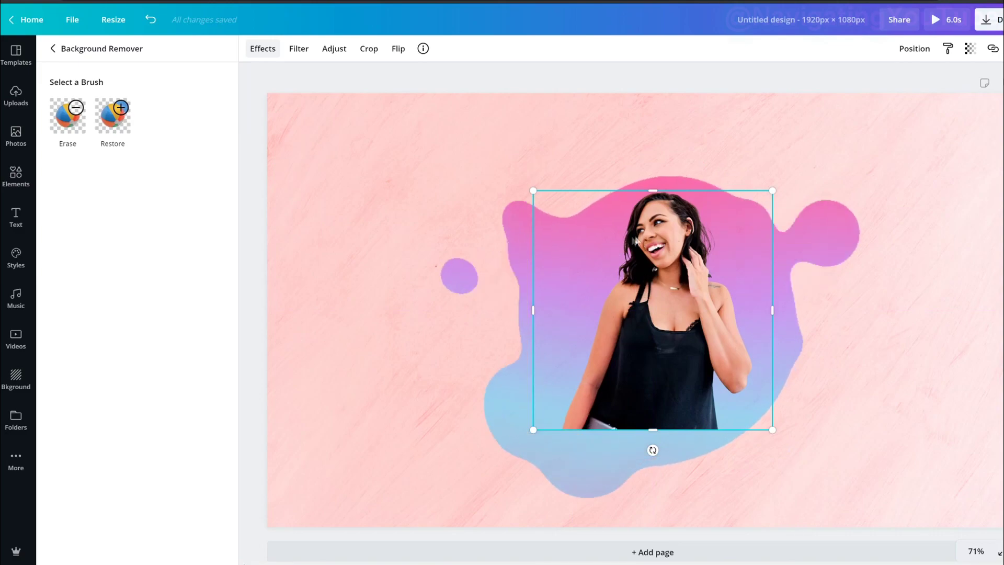
# Step: Make a darkened, desaturated, blurred copy as a soft shadow and group it with blob and photo
pyautogui.click(327, 52)
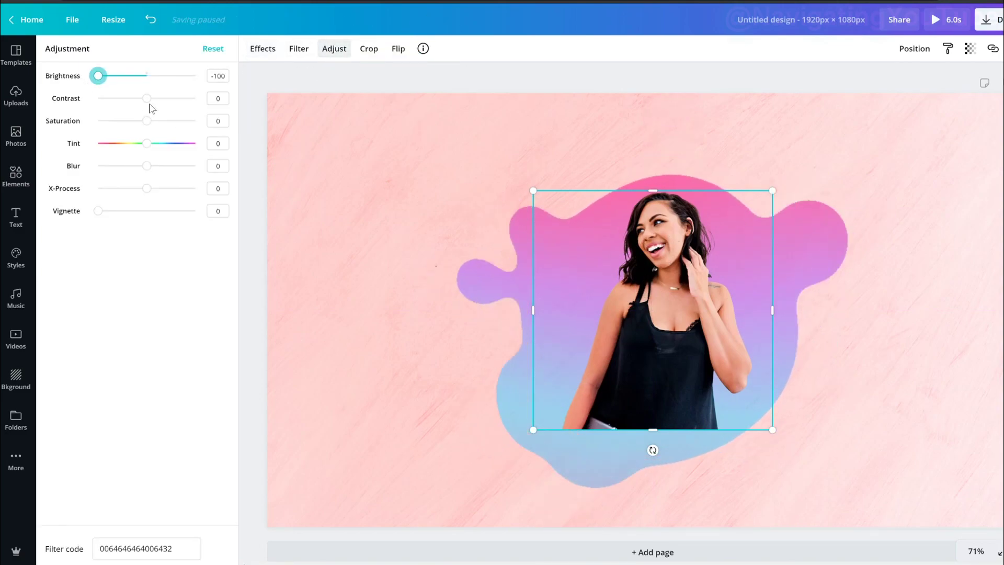
pyautogui.moveTo(147, 98); pyautogui.dragTo(98, 99)
pyautogui.moveTo(147, 120); pyautogui.dragTo(98, 121)
pyautogui.moveTo(147, 166)
pyautogui.mouseDown()
pyautogui.moveTo(119, 165)
pyautogui.moveTo(164, 167)
pyautogui.mouseUp()
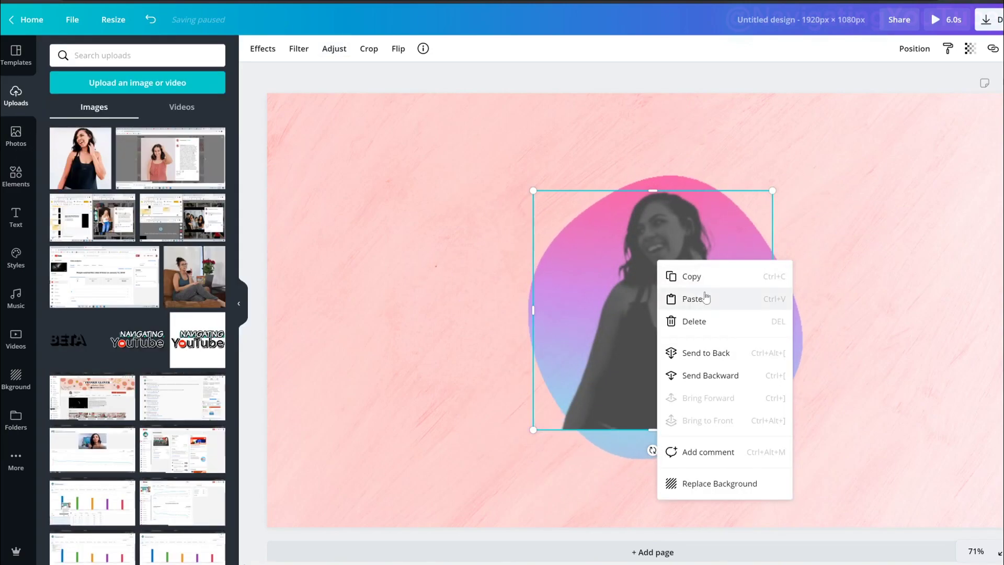
pyautogui.click(695, 294)
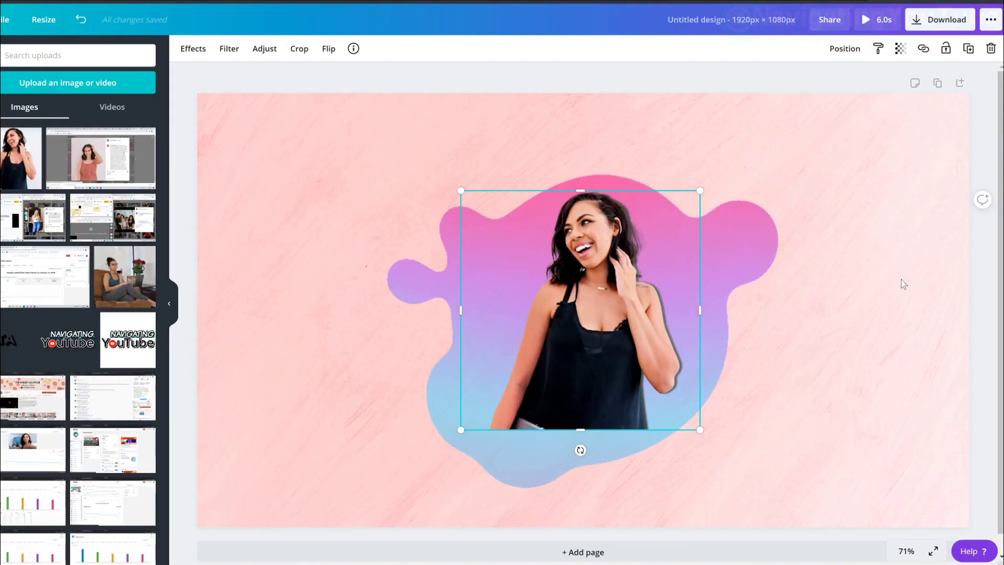
pyautogui.moveTo(861, 286); pyautogui.dragTo(365, 224)
pyautogui.click(827, 48)
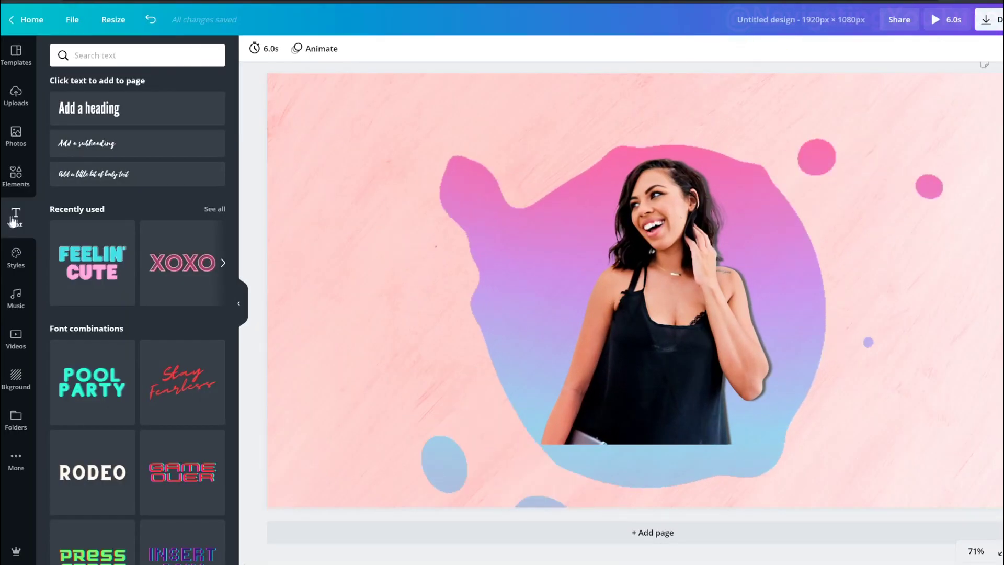
pyautogui.scroll(-8, 108, 235)
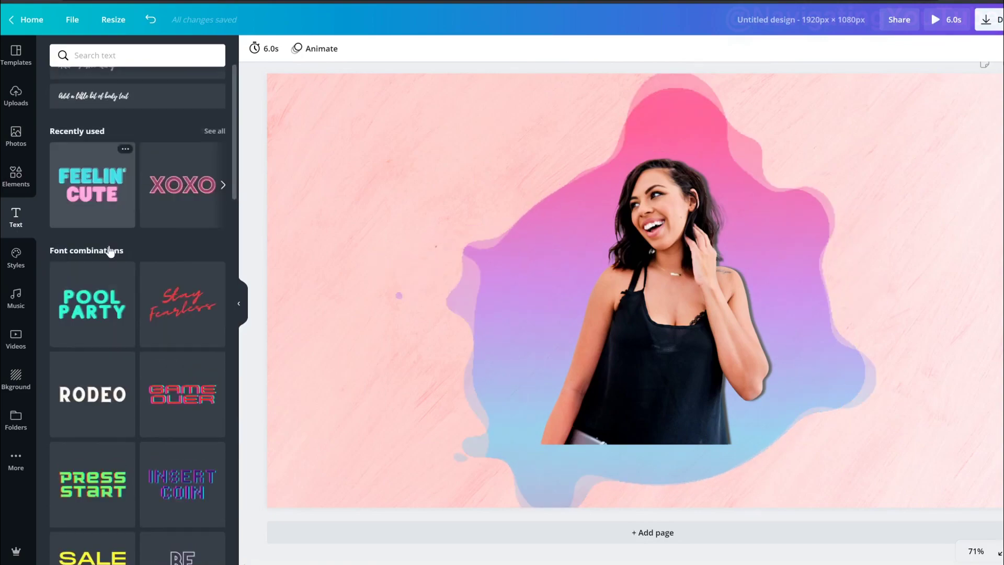
# Step: Add the FEELIN' CUTE text, delete the CUTE line, and retype the headline as the channel name
pyautogui.scroll(-4, 109, 262)
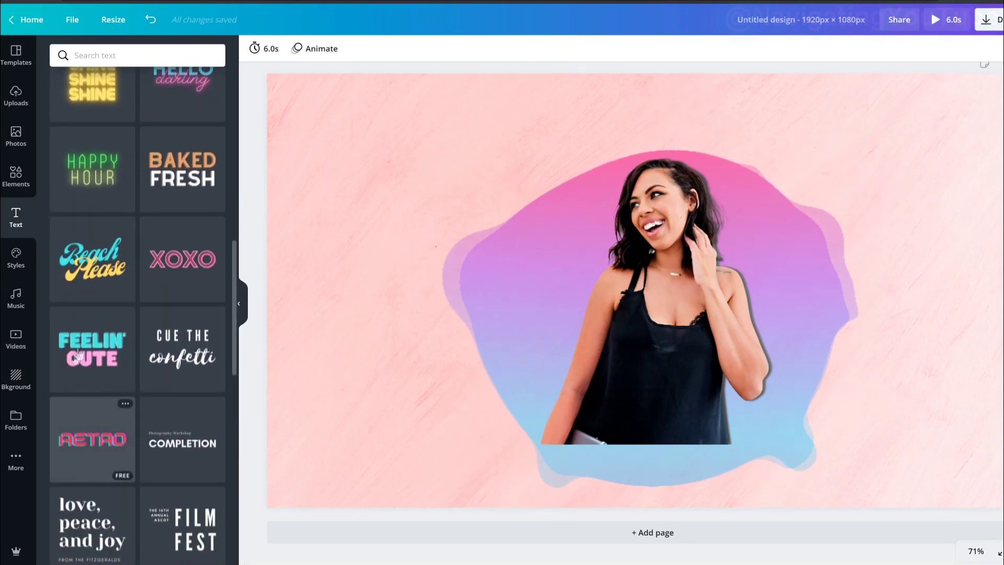
pyautogui.click(92, 340)
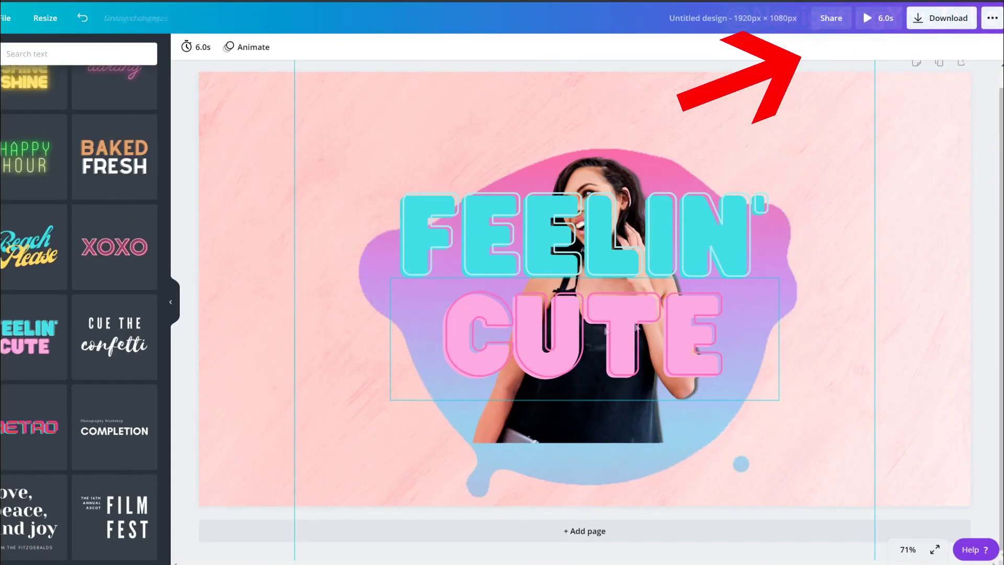
pyautogui.click(585, 328)
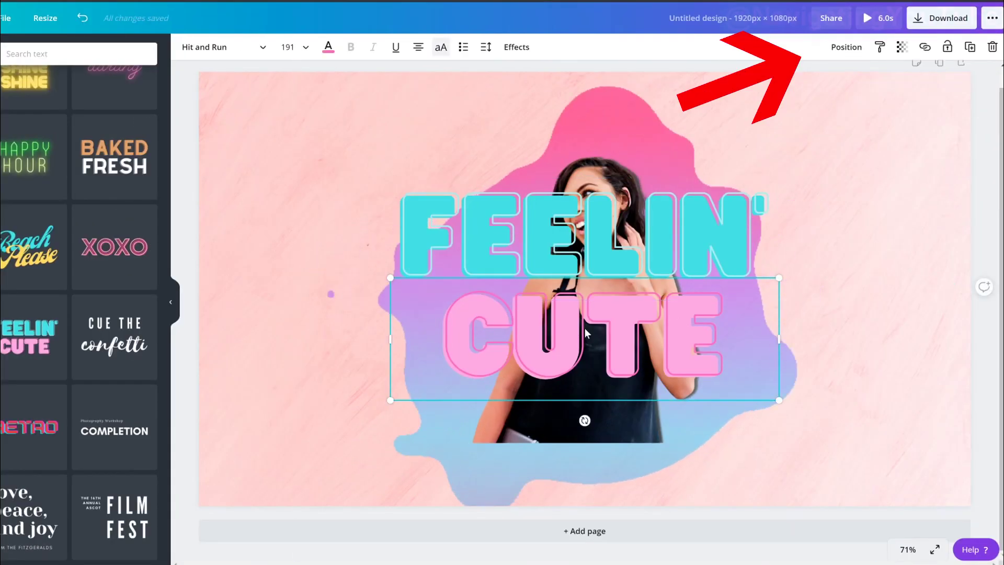
pyautogui.press('Delete')
pyautogui.doubleClick(586, 257)
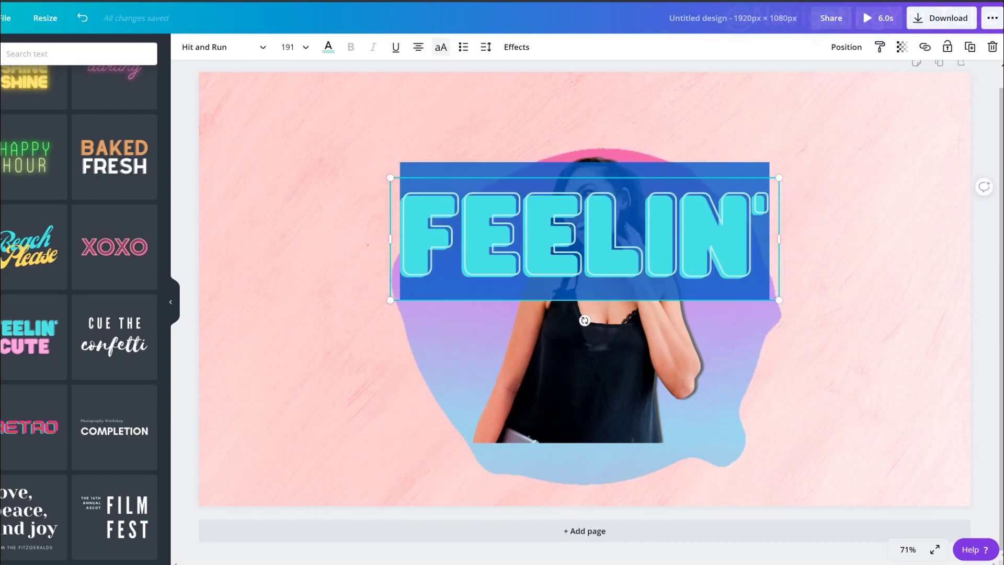
pyautogui.write('TIFFANY DAY')
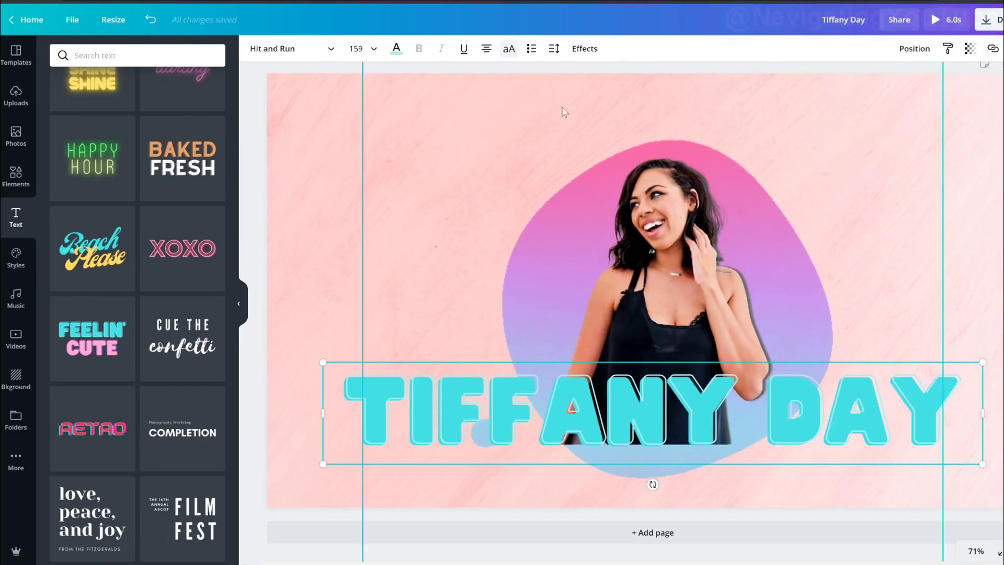
# Step: Apply a pink Echo effect to the title and make its letters pink
pyautogui.click(584, 48)
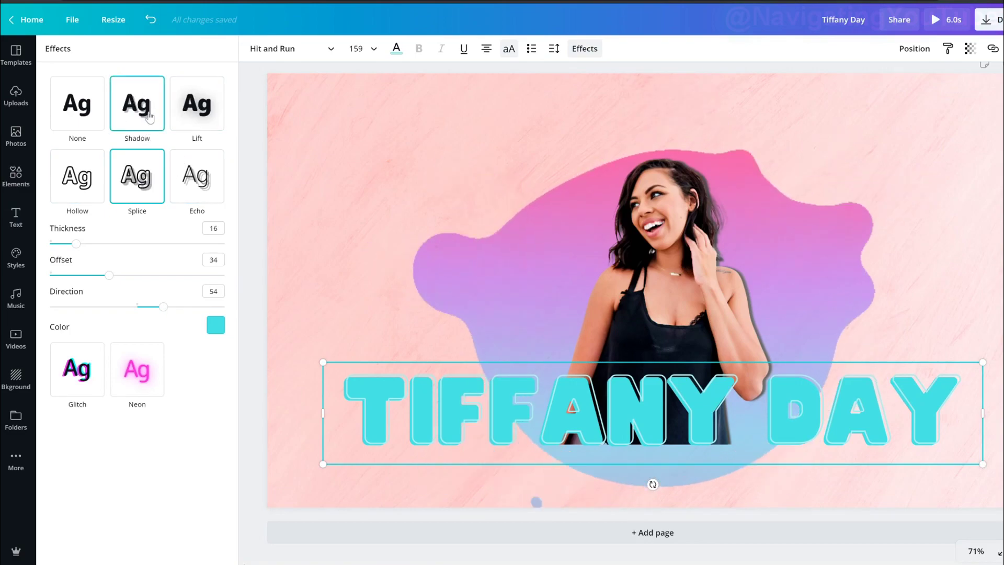
pyautogui.click(194, 178)
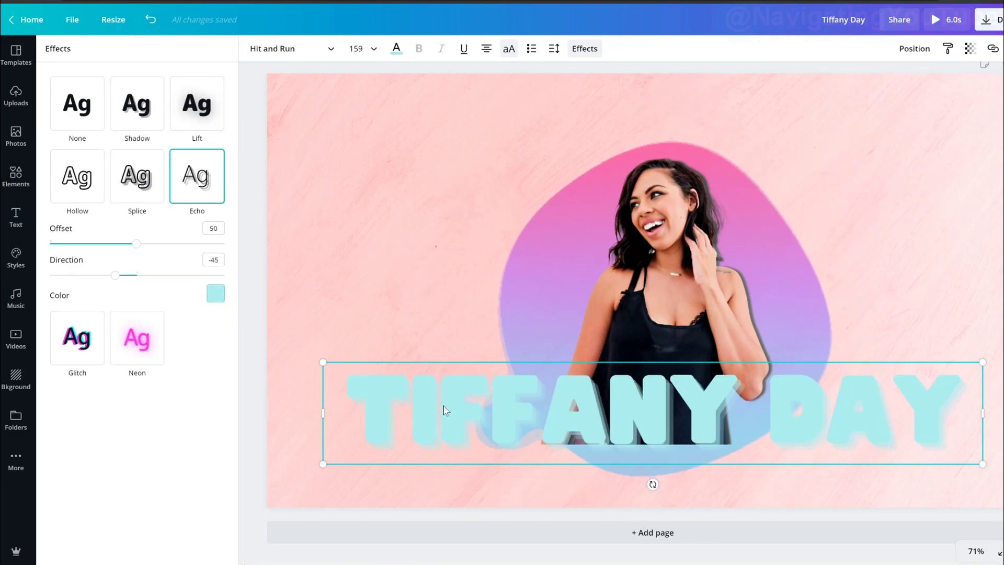
pyautogui.click(217, 296)
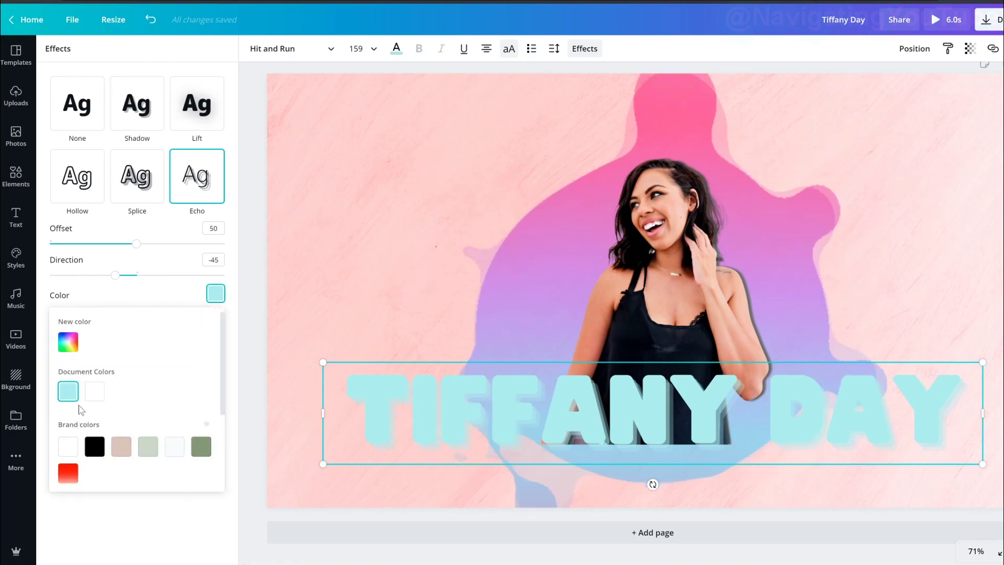
pyautogui.scroll(-3, 138, 414)
pyautogui.click(124, 419)
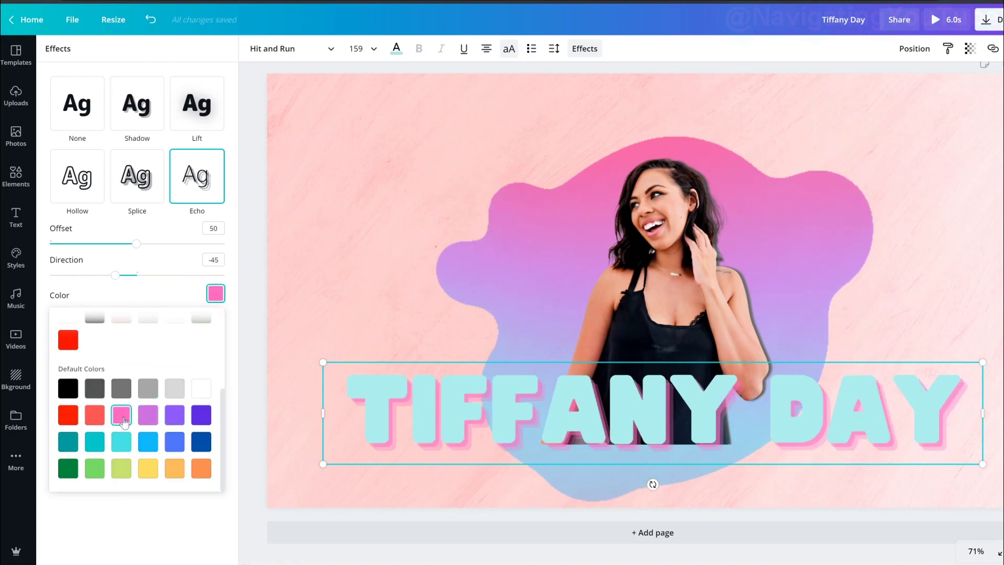
pyautogui.click(397, 48)
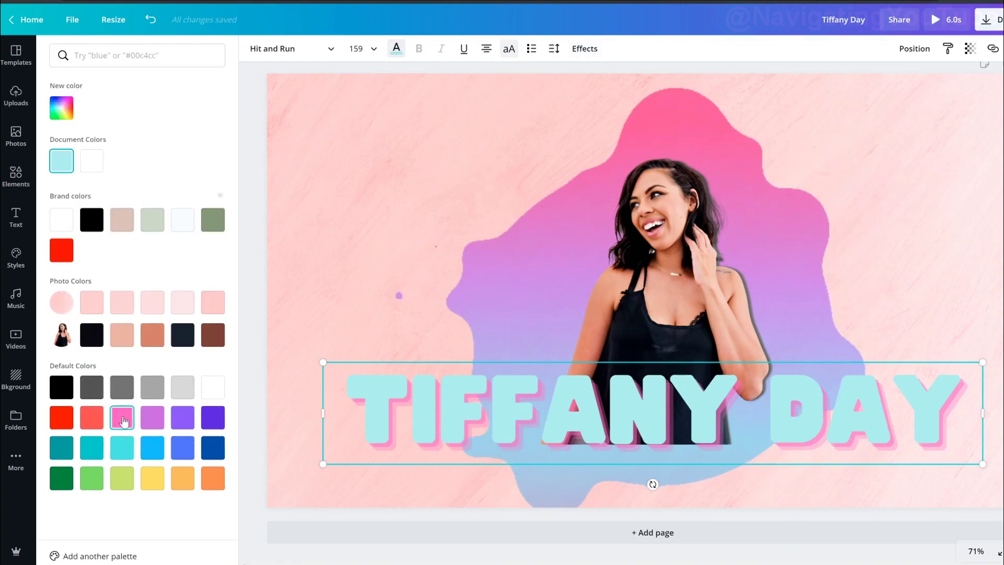
pyautogui.click(123, 419)
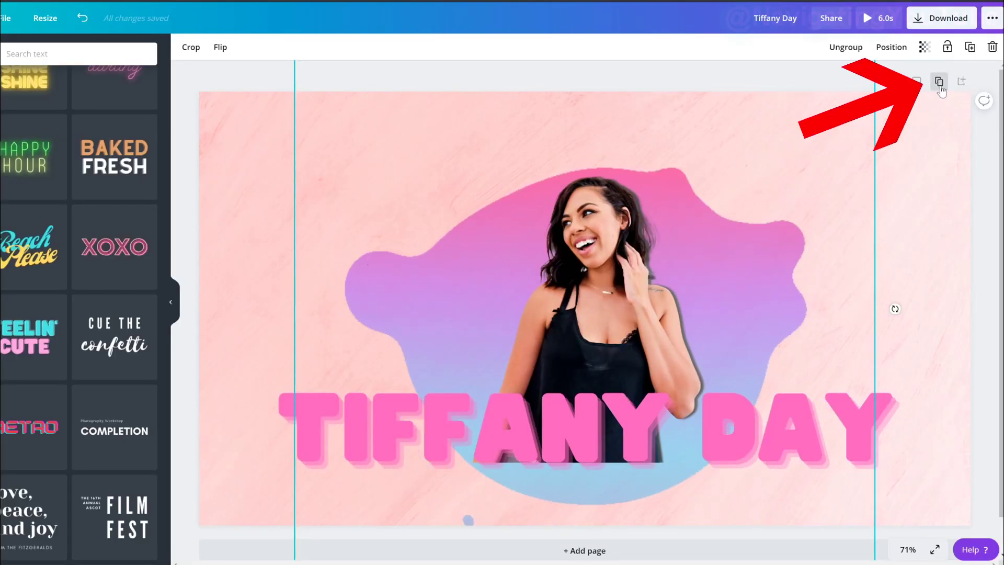
# Step: Duplicate the page, clear page 2's photo, and add a glitchy SUBSCRIBE sticker, setting page 2 to 3 seconds
pyautogui.click(940, 82)
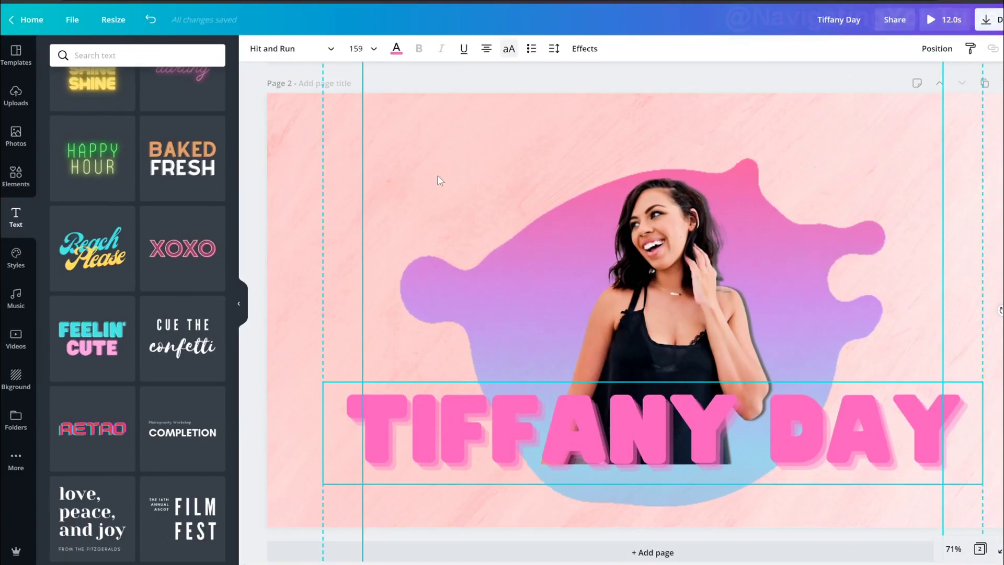
pyautogui.rightClick(578, 206)
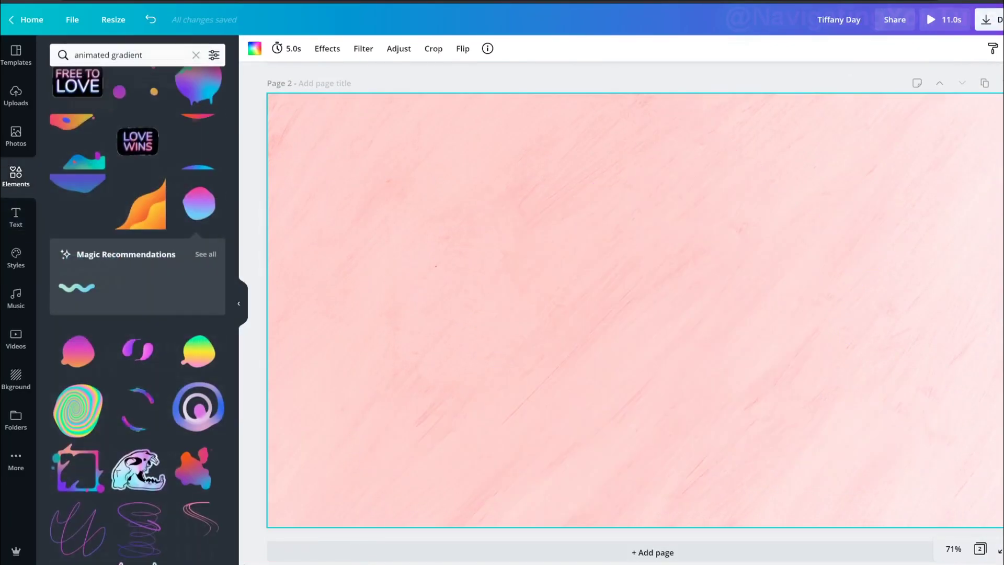
pyautogui.moveTo(143, 55); pyautogui.dragTo(111, 55)
pyautogui.write('subscribe')
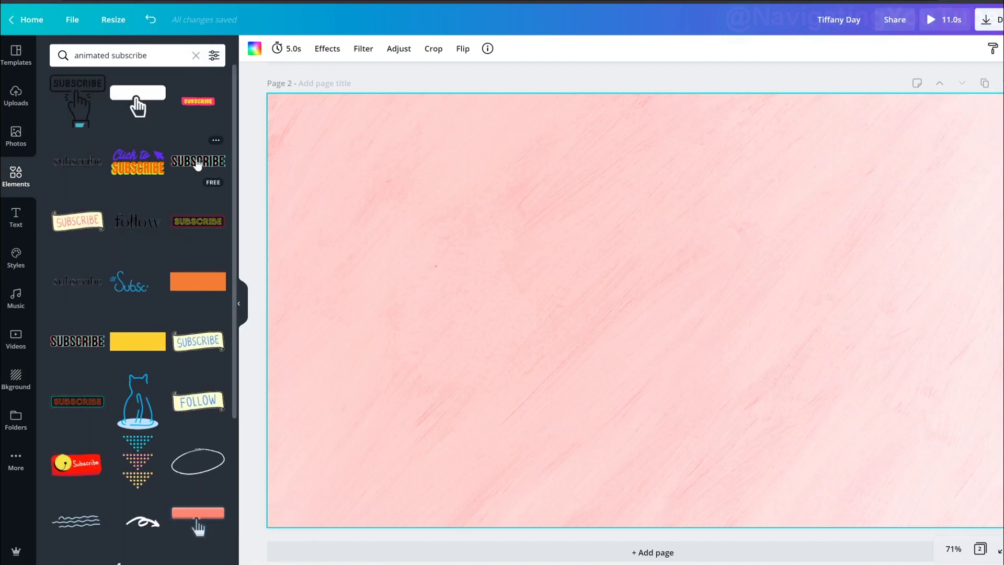
pyautogui.click(197, 162)
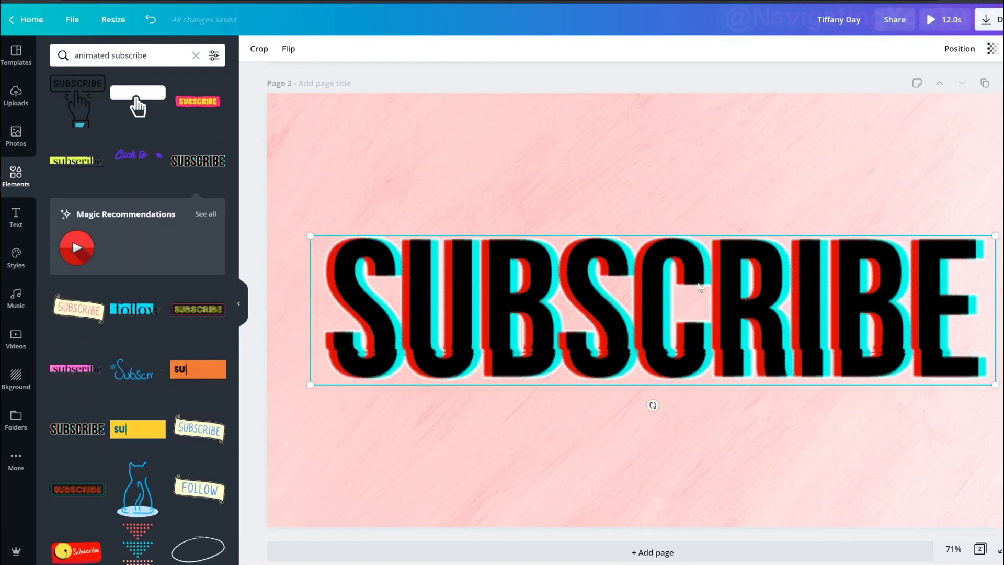
pyautogui.click(698, 451)
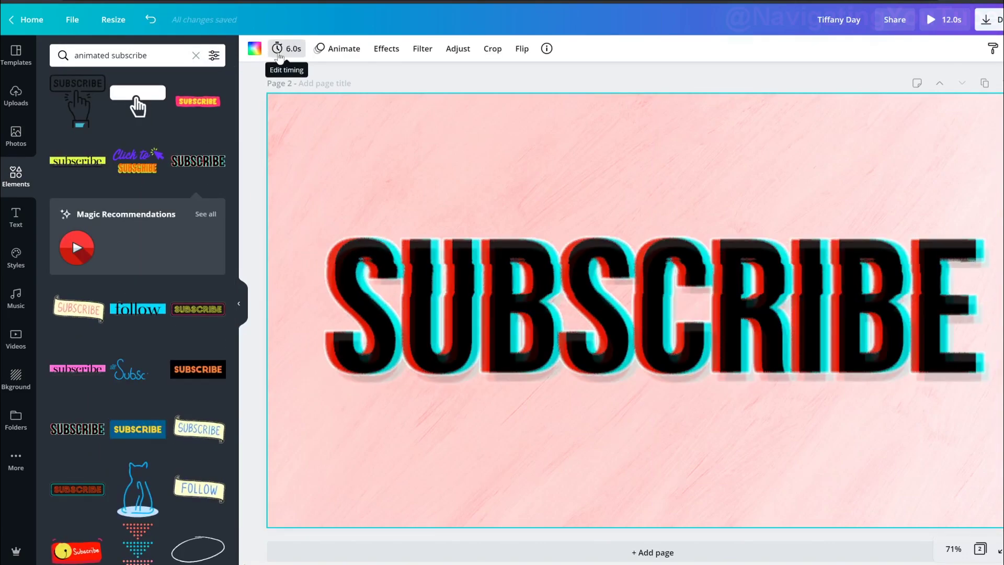
pyautogui.click(279, 55)
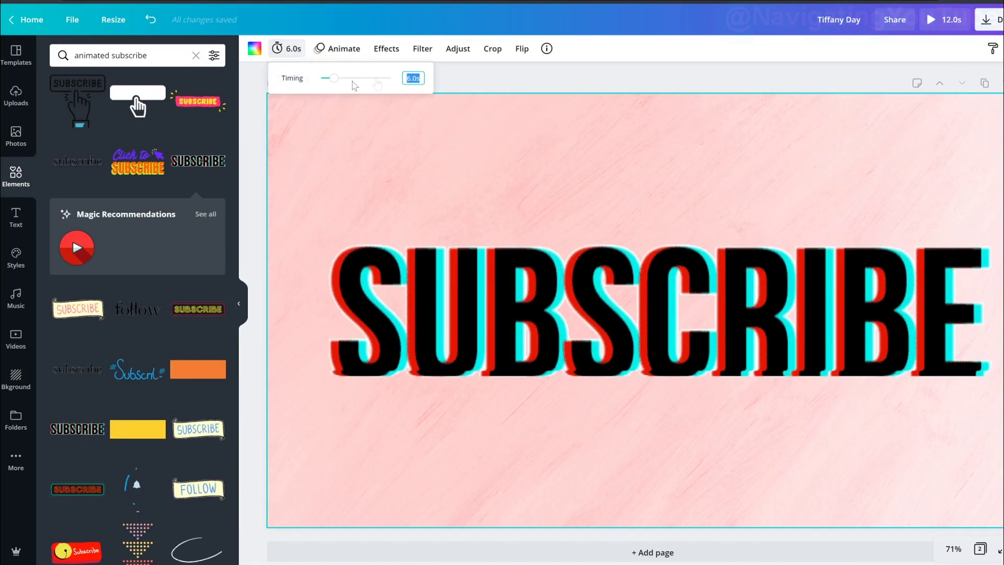
pyautogui.write('3')
pyautogui.press('Return')
# Step: Give page 1 the Pop animation and preview the animated pages full screen
pyautogui.scroll(5, 672, 128)
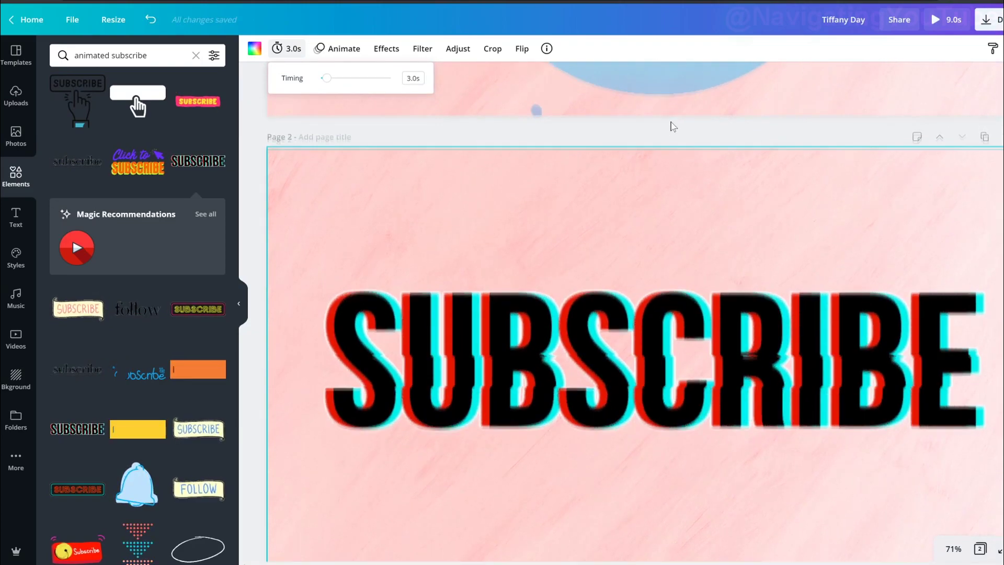
pyautogui.click(337, 49)
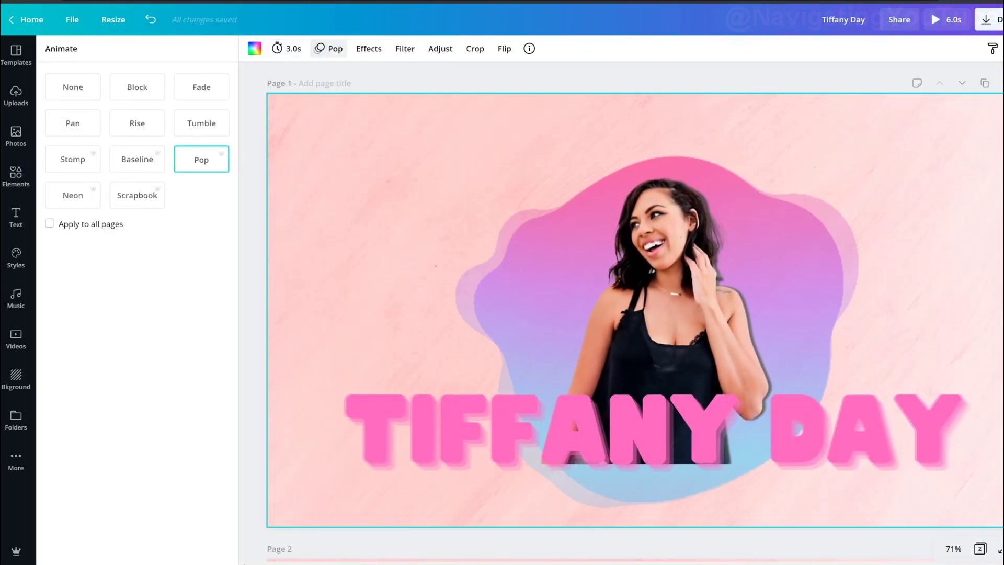
pyautogui.click(204, 84)
pyautogui.click(946, 18)
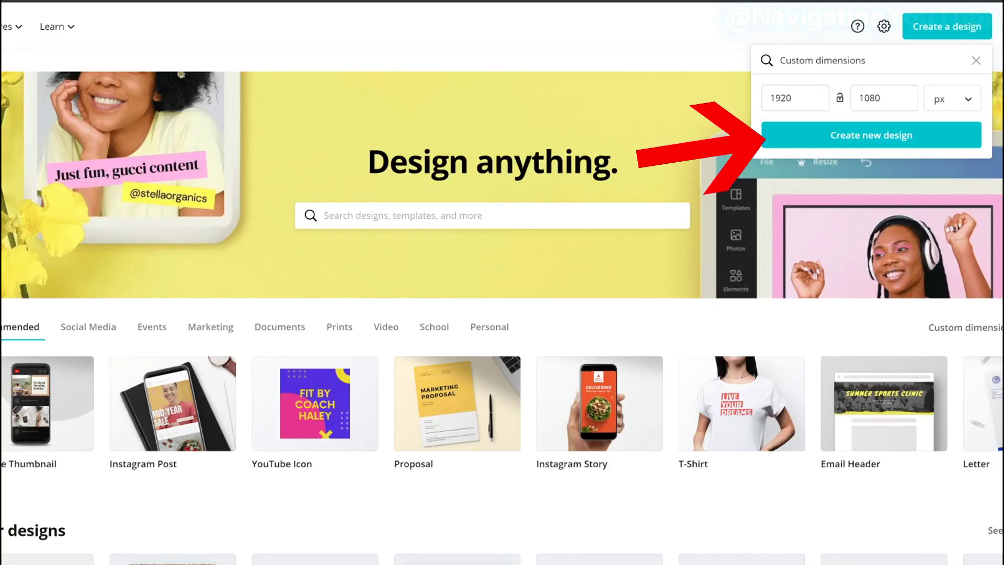
# Step: Start a new 1920×1080 design and add the moon over pink clouds stock video
pyautogui.click(872, 148)
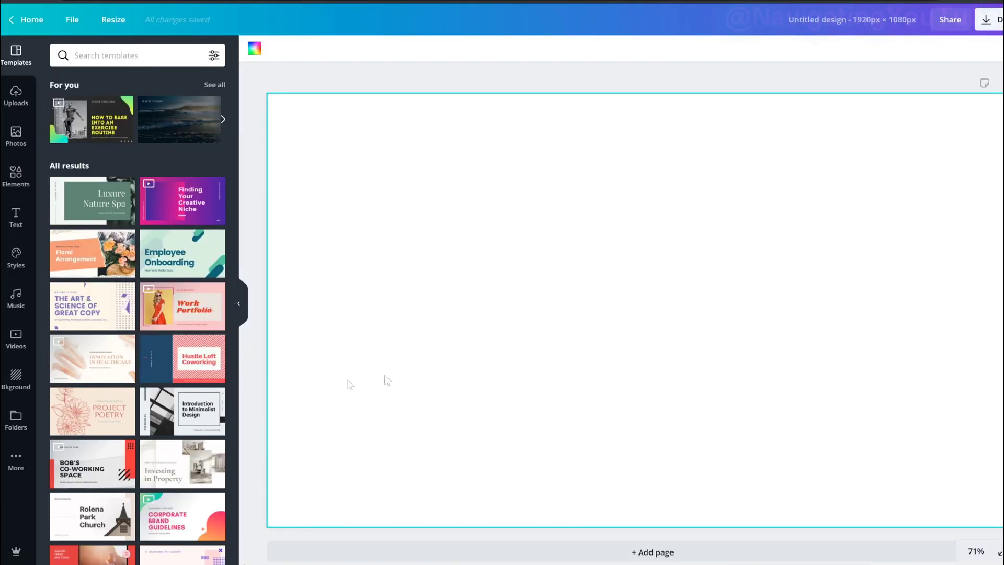
pyautogui.click(12, 344)
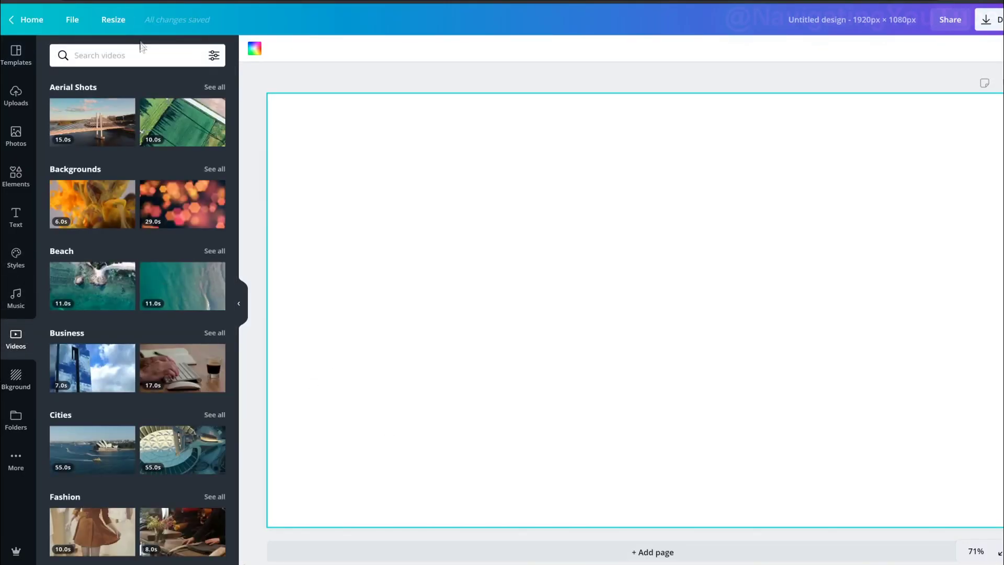
pyautogui.write('pink clou')
pyautogui.write('ds')
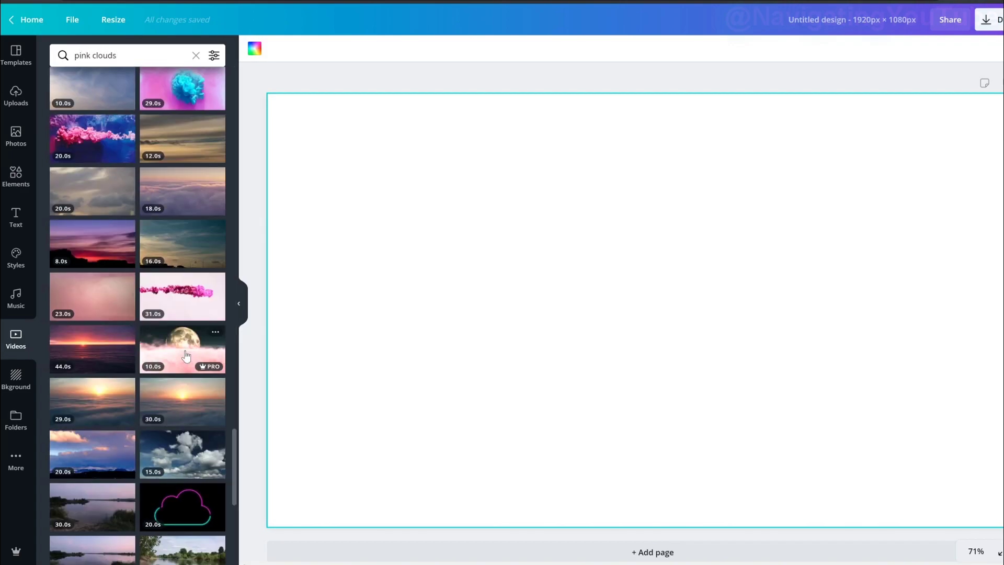
pyautogui.click(186, 356)
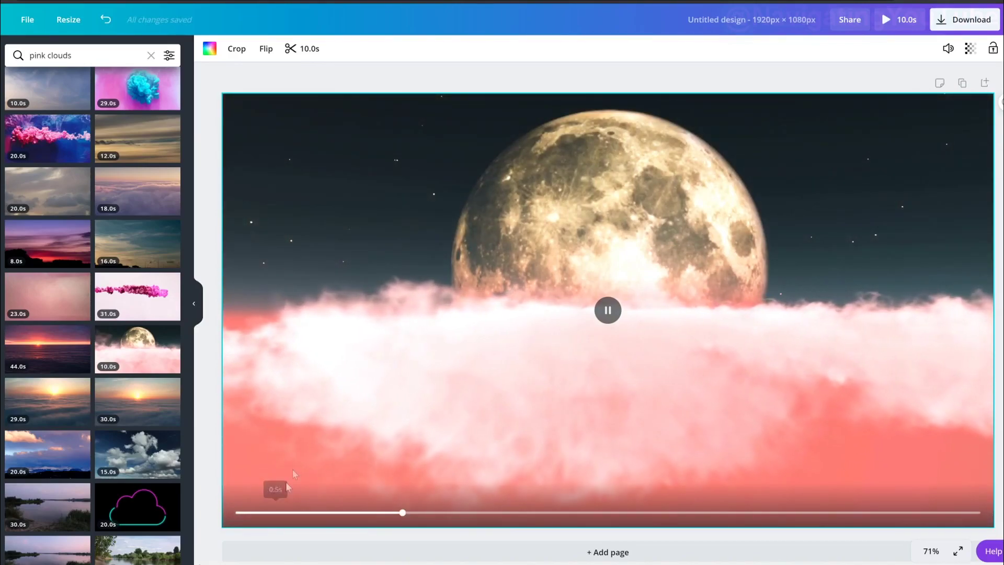
# Step: Crop the video so only the pink clouds fill the page, and trim it to 3 seconds
pyautogui.scroll(-1, 288, 453)
pyautogui.doubleClick(284, 441)
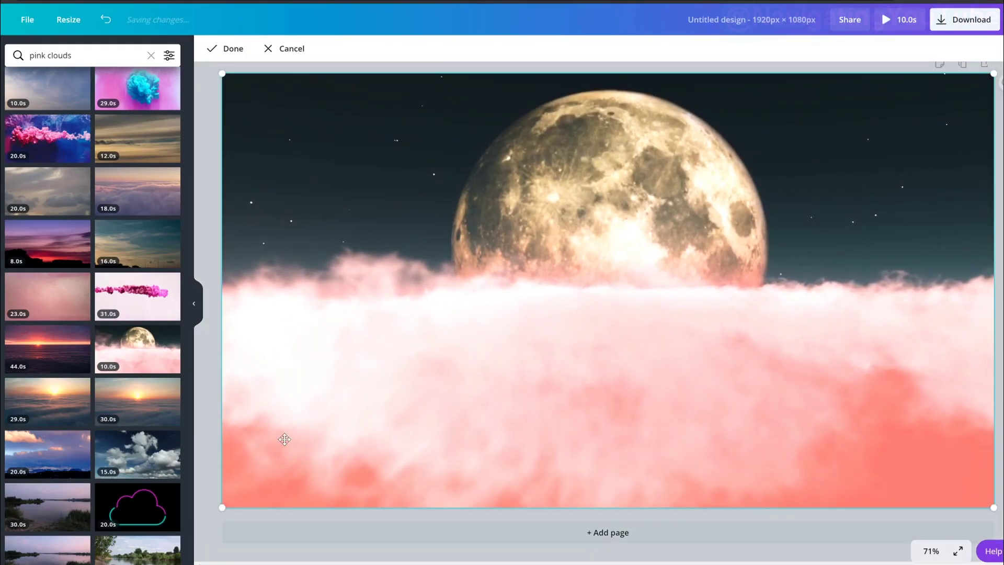
pyautogui.moveTo(223, 506); pyautogui.dragTo(1, 564)
pyautogui.moveTo(251, 374); pyautogui.dragTo(502, 175)
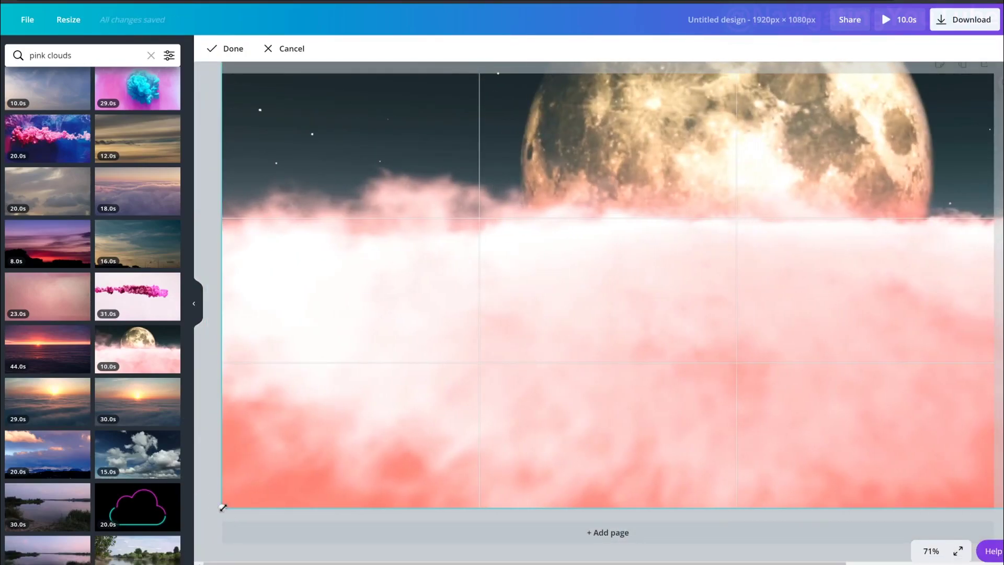
pyautogui.moveTo(224, 508); pyautogui.dragTo(12, 539)
pyautogui.moveTo(251, 376); pyautogui.dragTo(487, 250)
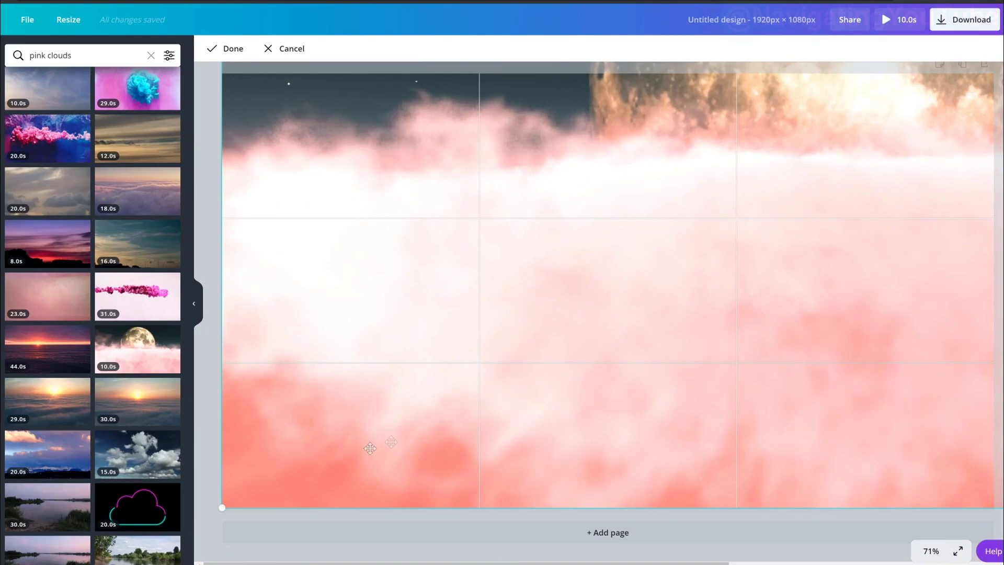
pyautogui.moveTo(223, 506); pyautogui.dragTo(6, 559)
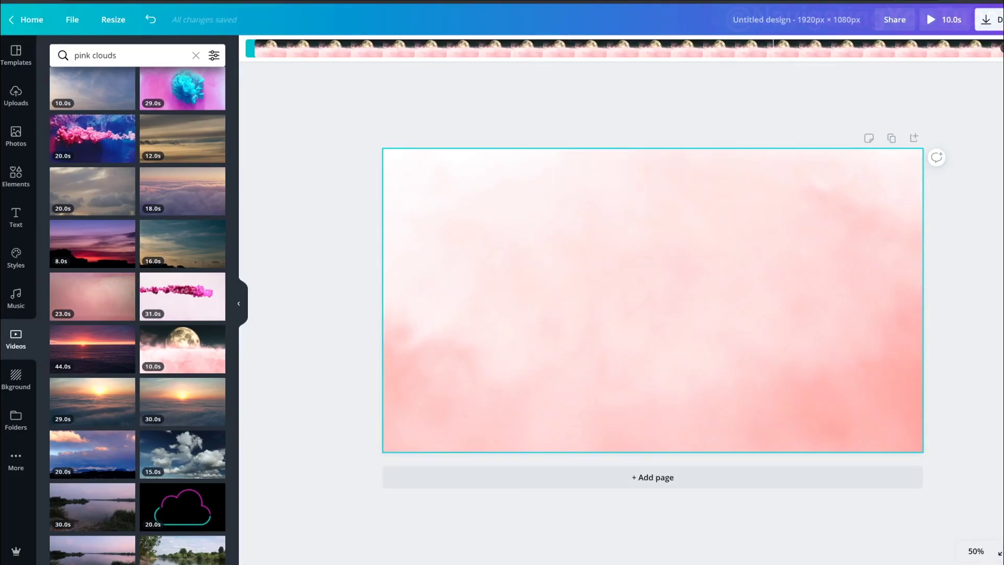
pyautogui.moveTo(1002, 48); pyautogui.dragTo(479, 95)
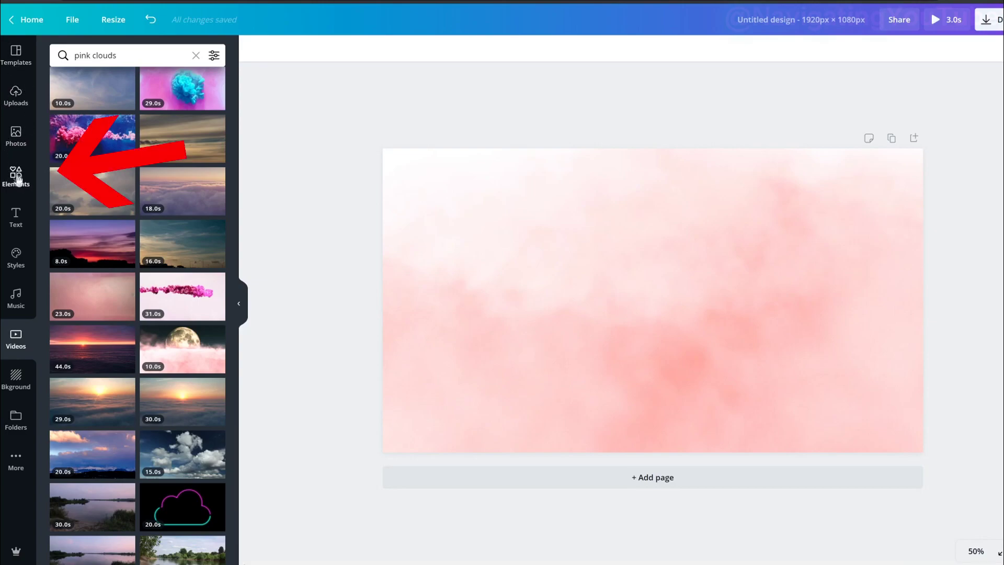
pyautogui.click(16, 176)
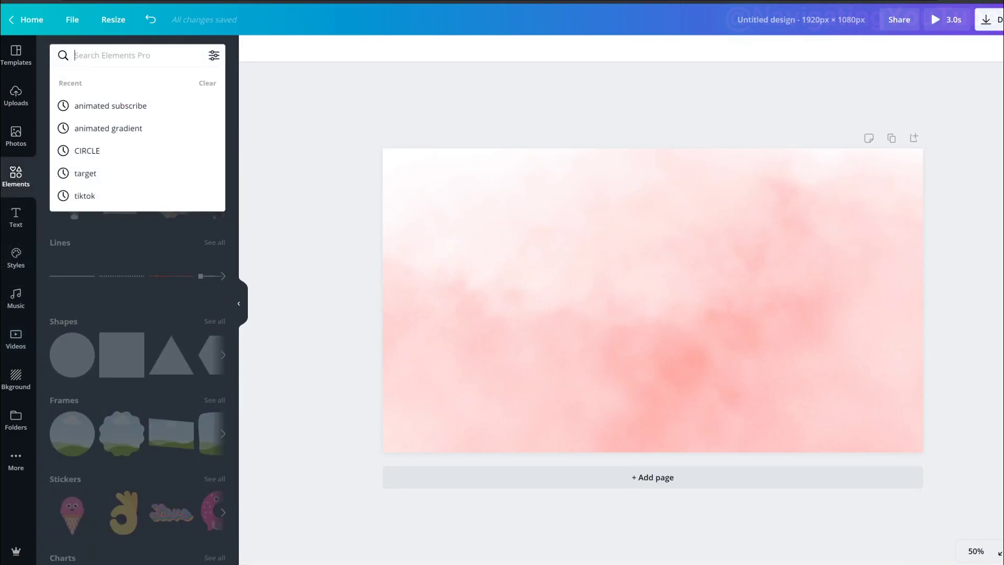
# Step: Add a gold stars cluster, placed in the upper left and tilted slightly
pyautogui.write('gold stars')
pyautogui.press('Return')
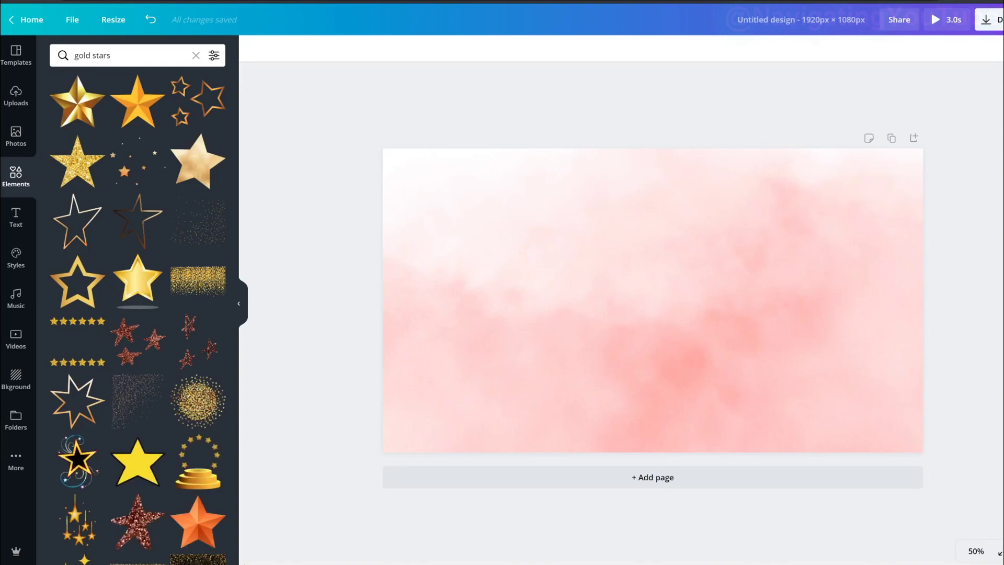
pyautogui.moveTo(645, 336); pyautogui.dragTo(494, 246)
pyautogui.moveTo(502, 352); pyautogui.dragTo(534, 347)
pyautogui.moveTo(506, 281); pyautogui.dragTo(489, 252)
# Step: Copy the star cluster to the lower right, rotated about 30 degrees
pyautogui.rightClick(475, 215)
pyautogui.click(520, 230)
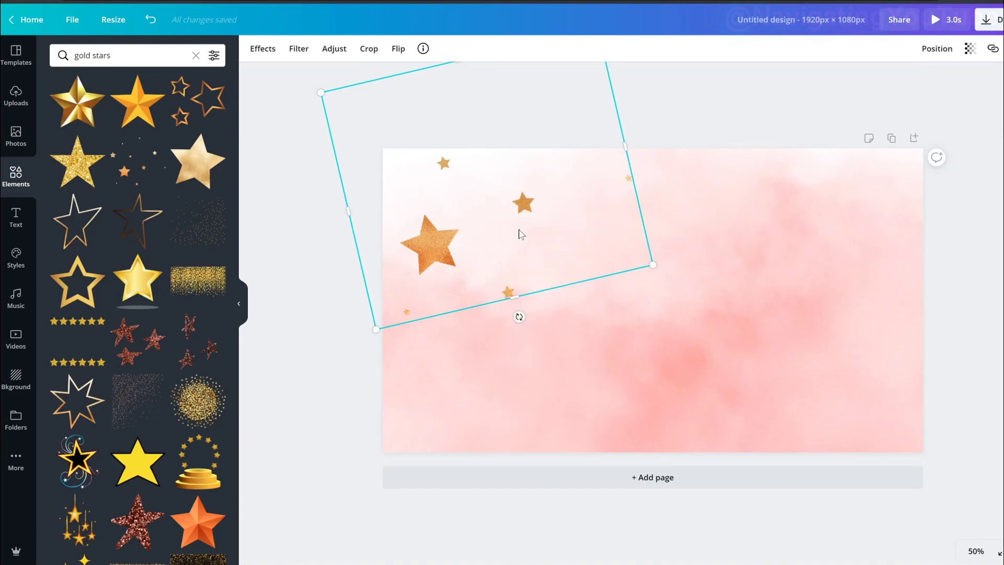
pyautogui.rightClick(525, 238)
pyautogui.click(586, 280)
pyautogui.moveTo(500, 235); pyautogui.dragTo(900, 401)
pyautogui.moveTo(905, 496); pyautogui.dragTo(807, 480)
pyautogui.moveTo(836, 395); pyautogui.dragTo(848, 417)
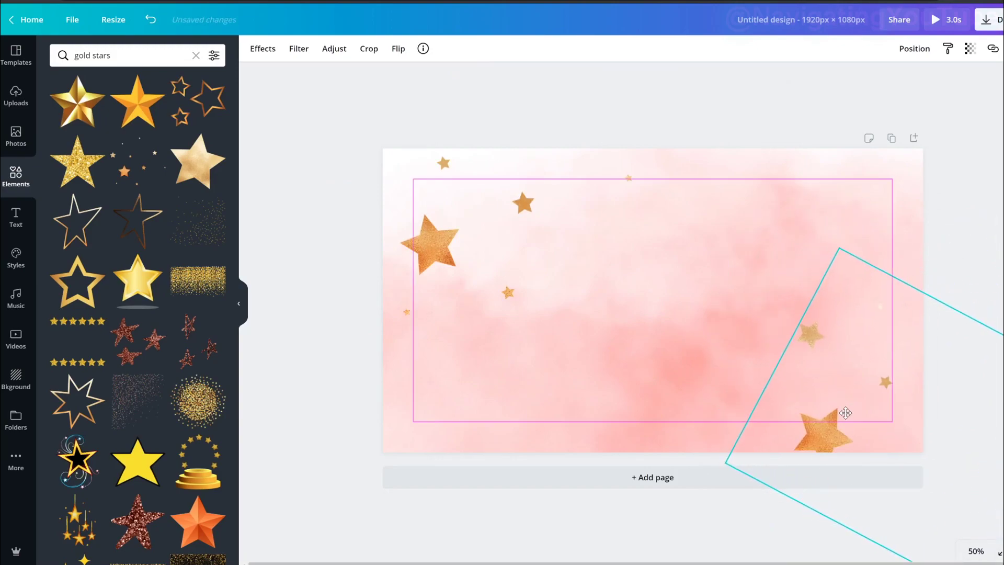
pyautogui.click(427, 136)
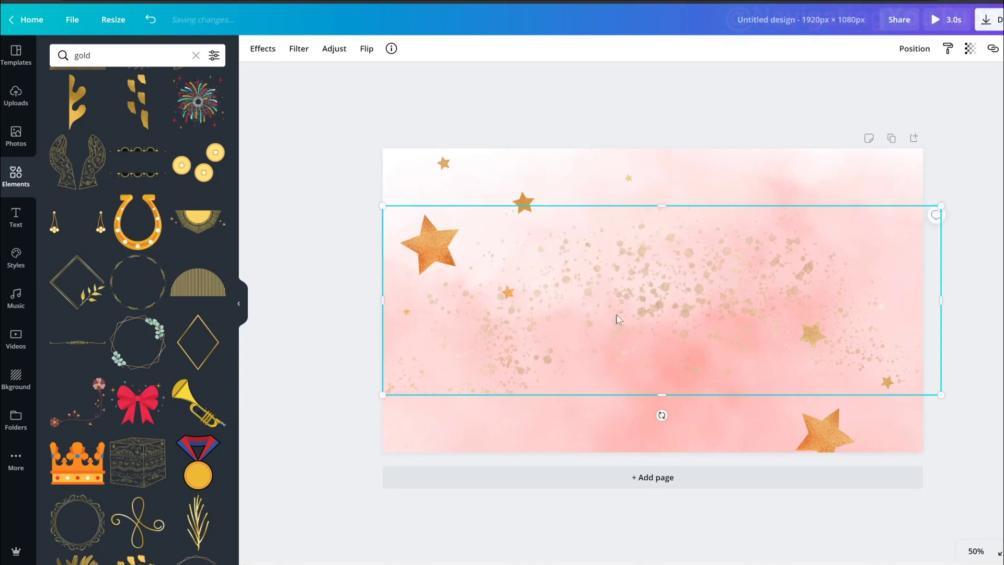
# Step: Centre the gold glitter on the page and bring up the ready-made text combinations
pyautogui.moveTo(617, 315); pyautogui.dragTo(608, 317)
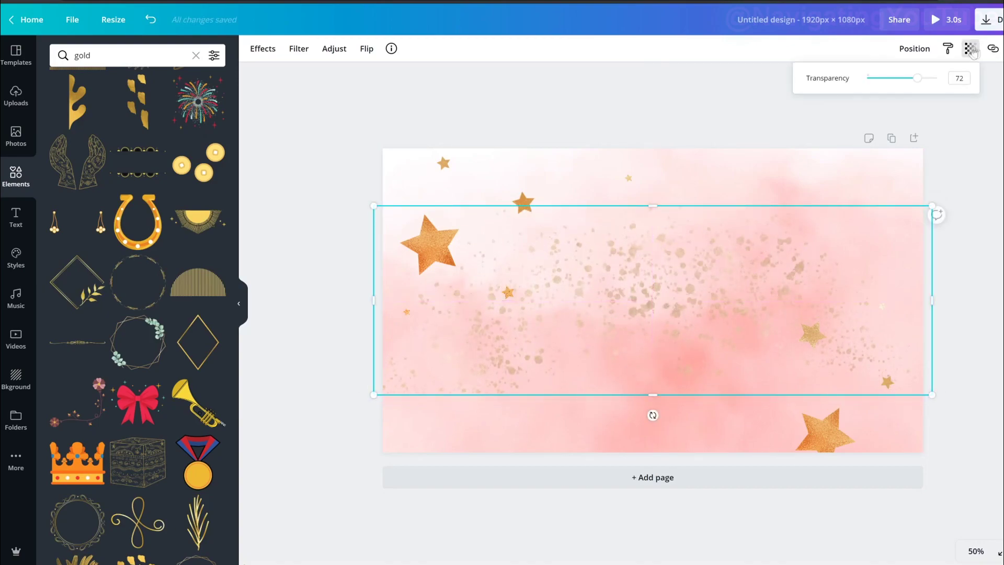
pyautogui.press('Escape')
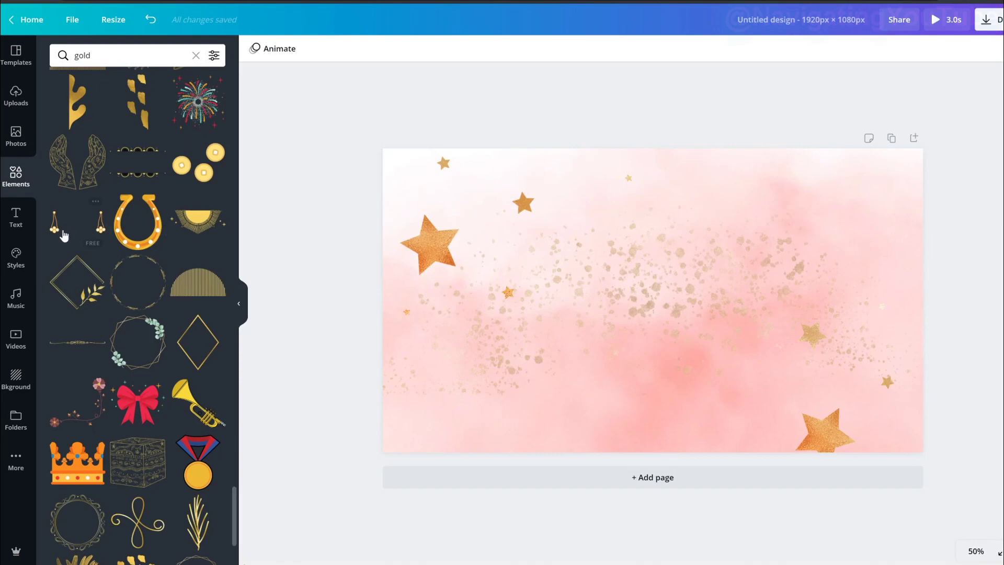
pyautogui.click(15, 218)
pyautogui.scroll(-6, 179, 236)
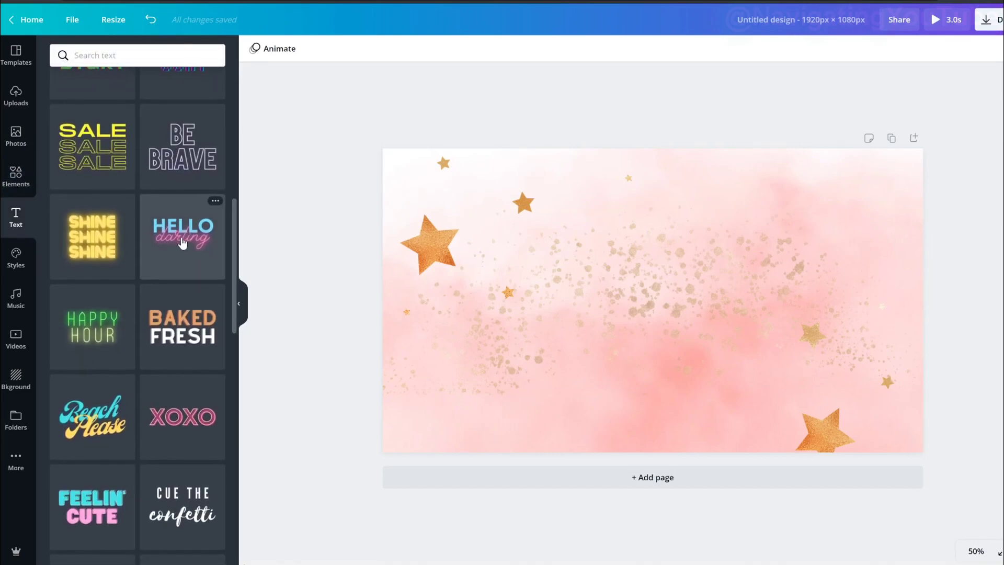
# Step: Add the HELLO darling combo retyped as TIFFANY, widened and centred, then duplicate the page
pyautogui.click(180, 233)
pyautogui.write('TIFF')
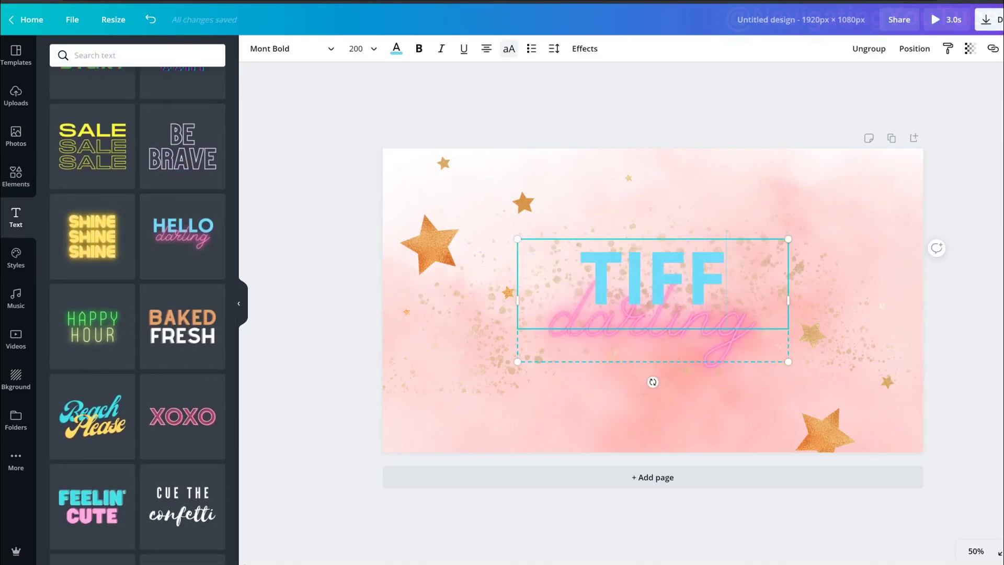
pyautogui.write('ANY')
pyautogui.moveTo(793, 335); pyautogui.dragTo(837, 334)
pyautogui.moveTo(754, 307); pyautogui.dragTo(735, 308)
pyautogui.click(625, 238)
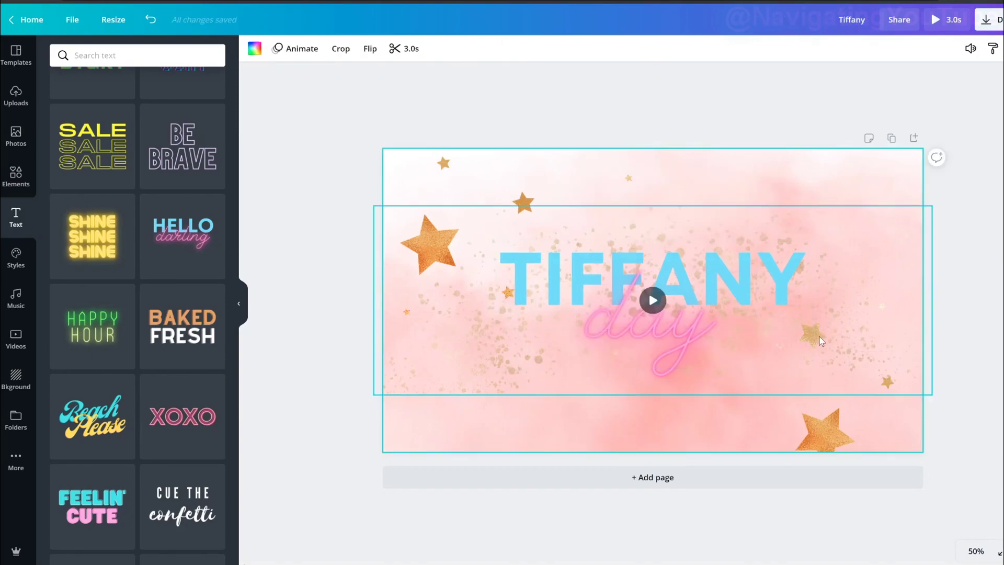
pyautogui.click(892, 138)
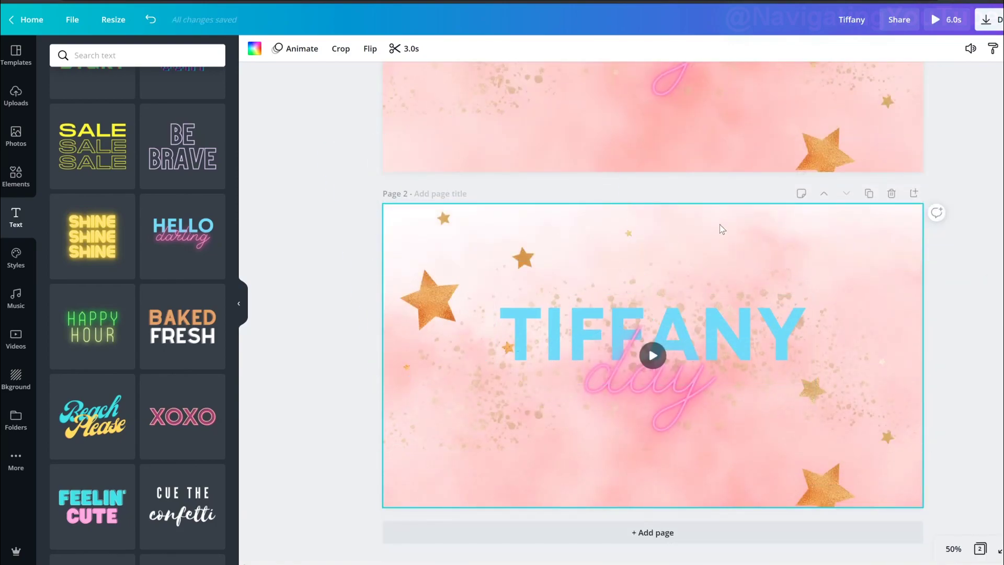
# Step: Replace page 2's background video with a still pink clouds photo
pyautogui.rightClick(875, 224)
pyautogui.click(909, 281)
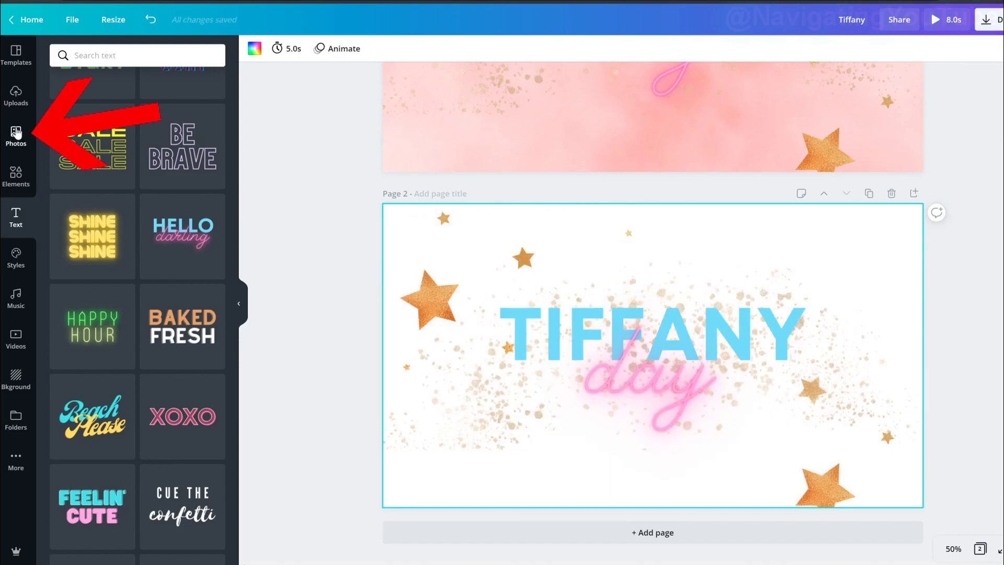
pyautogui.click(16, 136)
pyautogui.click(126, 55)
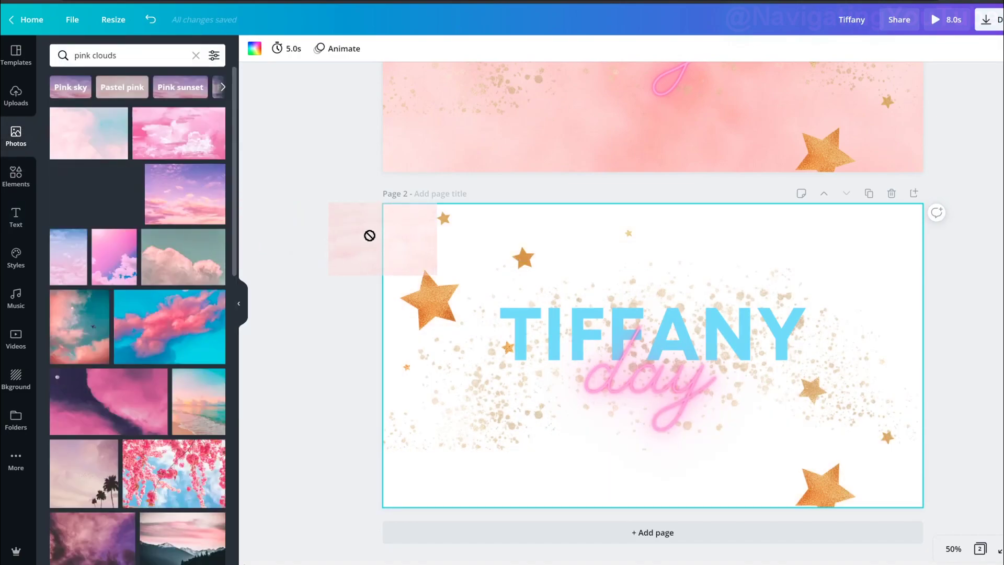
pyautogui.moveTo(368, 236); pyautogui.dragTo(400, 239)
pyautogui.moveTo(507, 250); pyautogui.dragTo(718, 226)
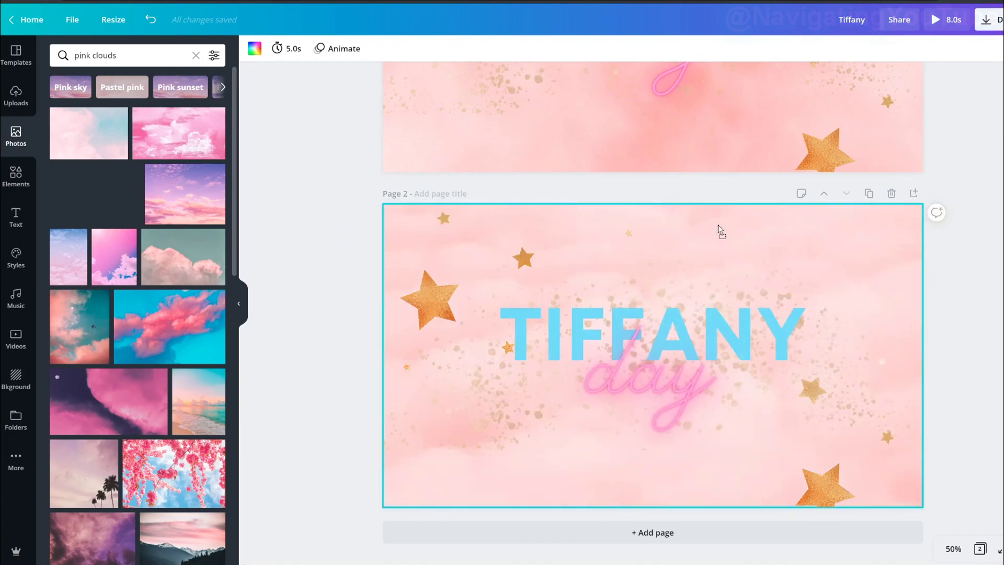
# Step: Delete the title text and glitter from page 2, leaving the gold stars
pyautogui.moveTo(743, 212); pyautogui.dragTo(680, 460)
pyautogui.press('Delete')
pyautogui.moveTo(343, 254); pyautogui.dragTo(952, 465)
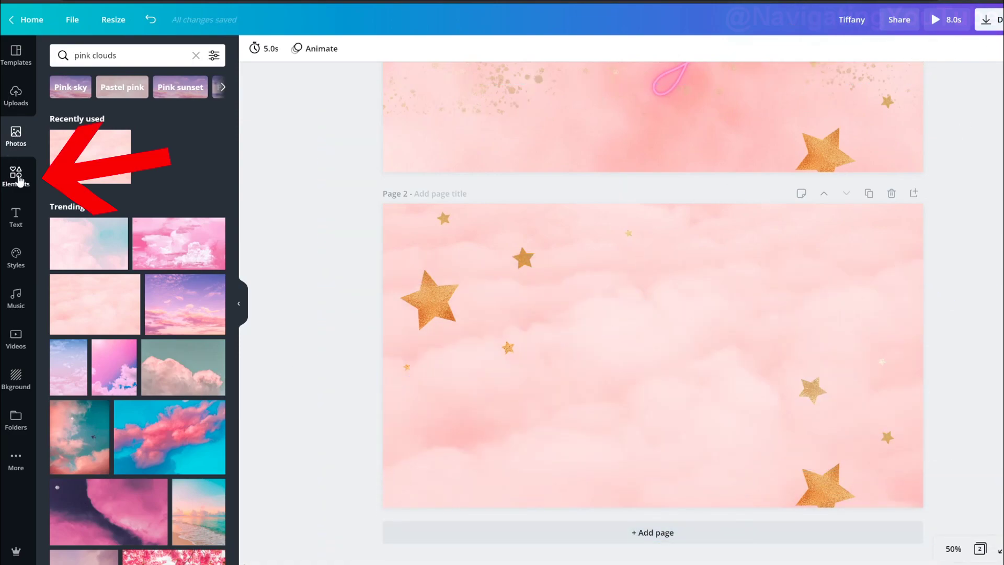
# Step: Add an Instagram icon with a TikTok icon below it on page 2
pyautogui.click(18, 178)
pyautogui.click(92, 56)
pyautogui.write('i')
pyautogui.write('nstagram')
pyautogui.press('Return')
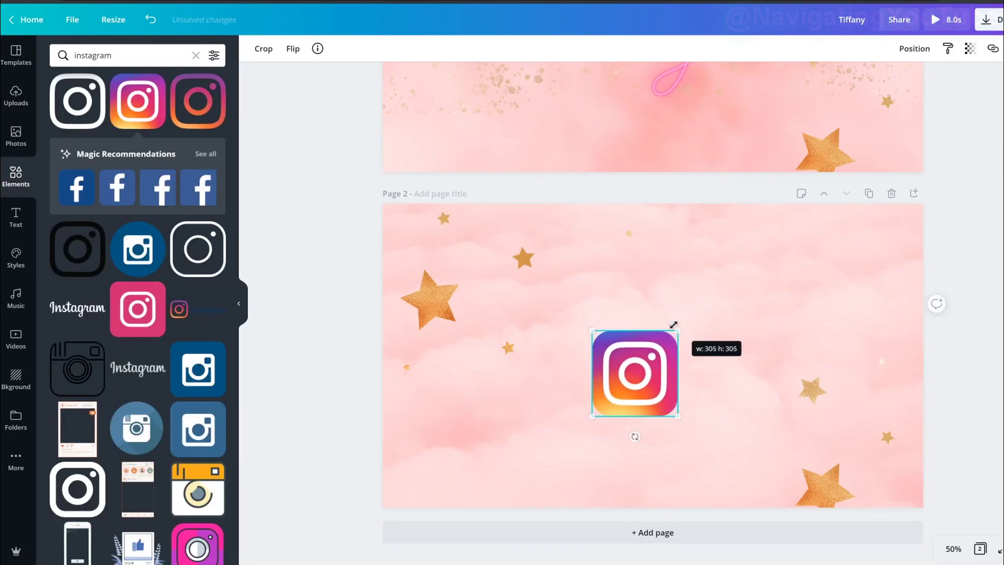
pyautogui.moveTo(673, 325); pyautogui.dragTo(660, 347)
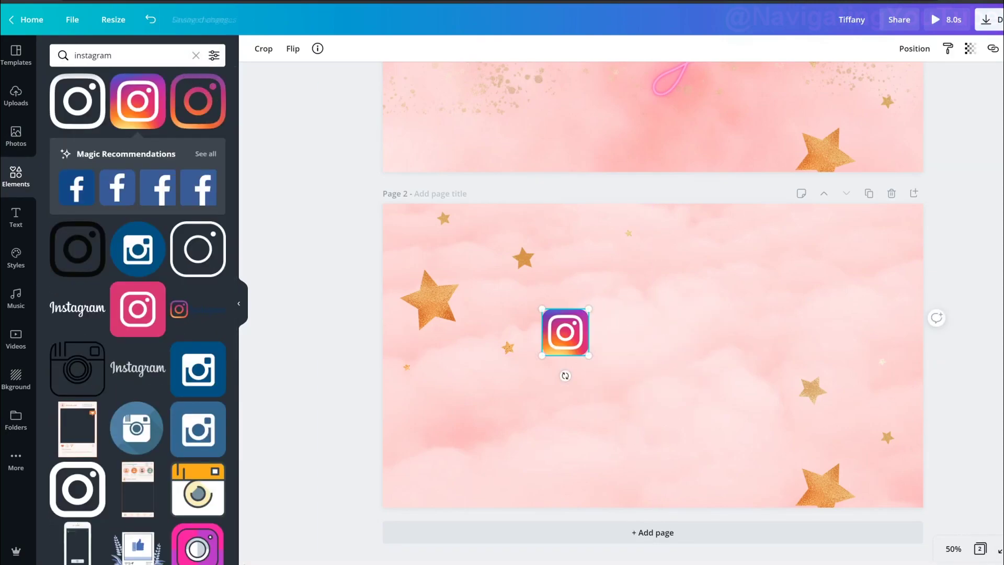
pyautogui.click(126, 56)
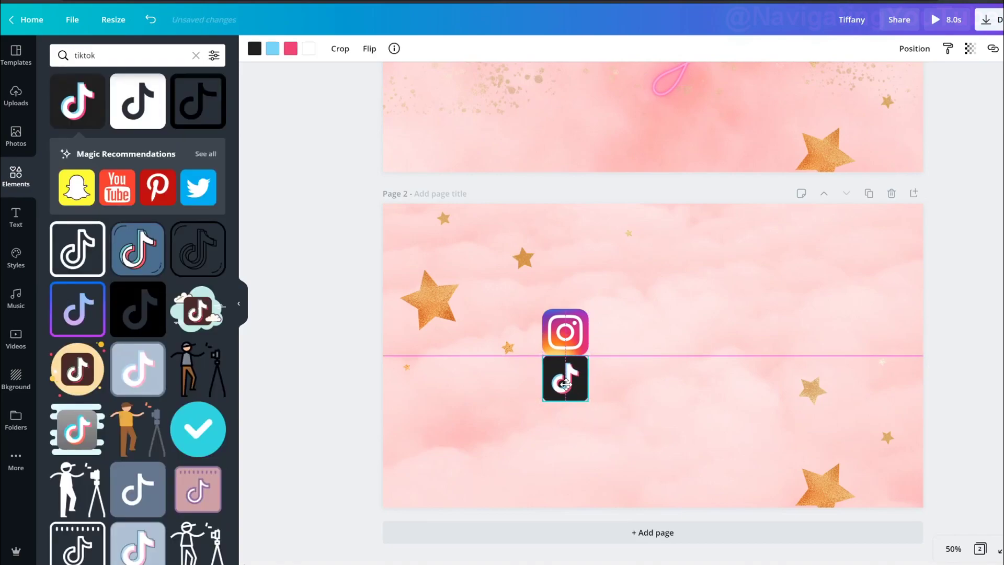
pyautogui.moveTo(564, 376); pyautogui.dragTo(565, 393)
pyautogui.click(14, 212)
pyautogui.click(223, 253)
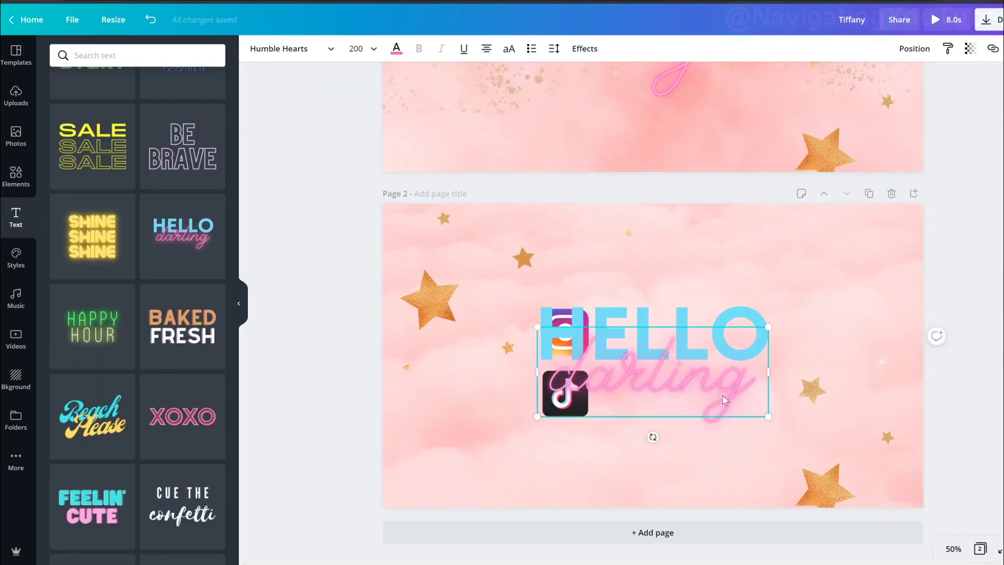
pyautogui.press('Delete')
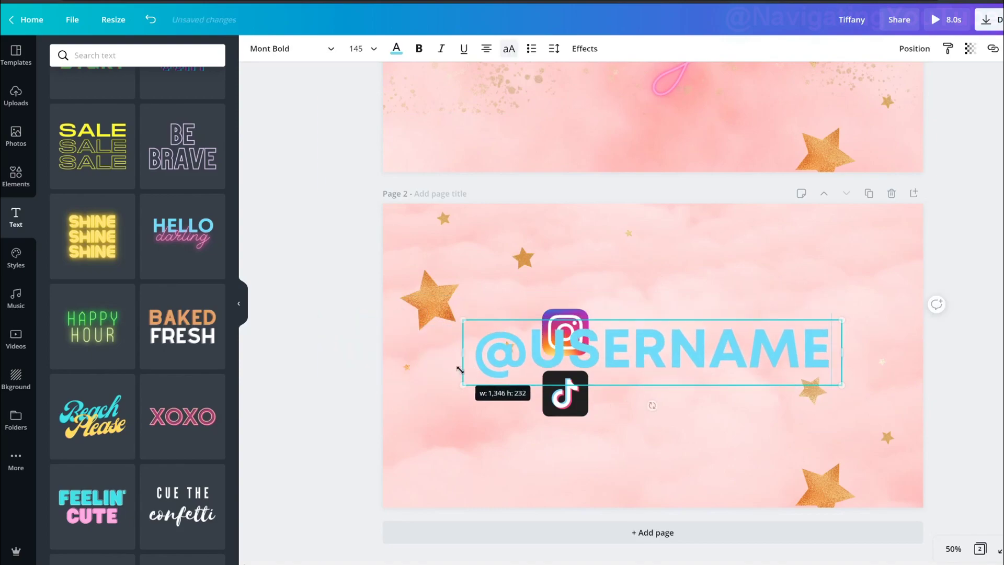
pyautogui.moveTo(459, 370); pyautogui.dragTo(507, 391)
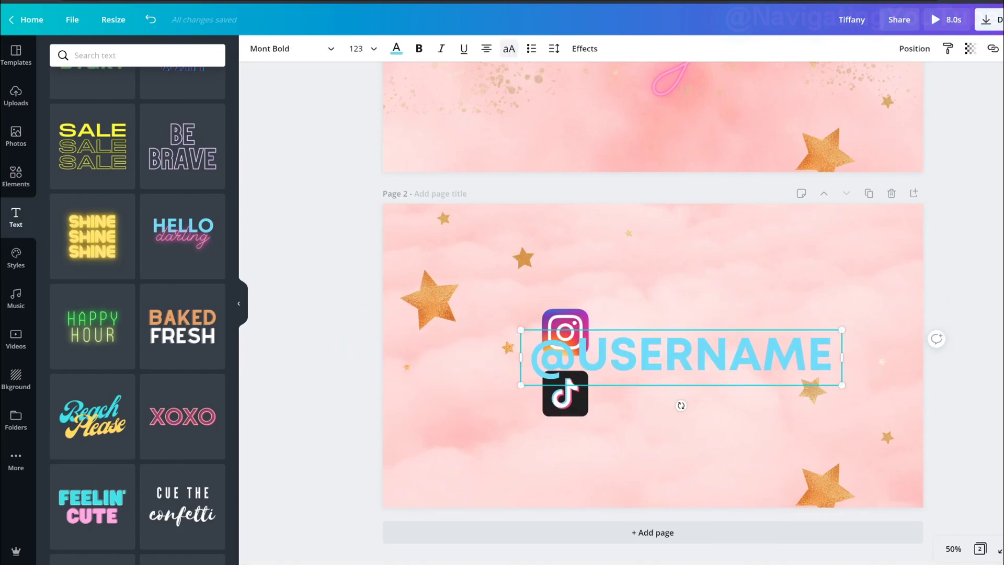
pyautogui.rightClick(788, 340)
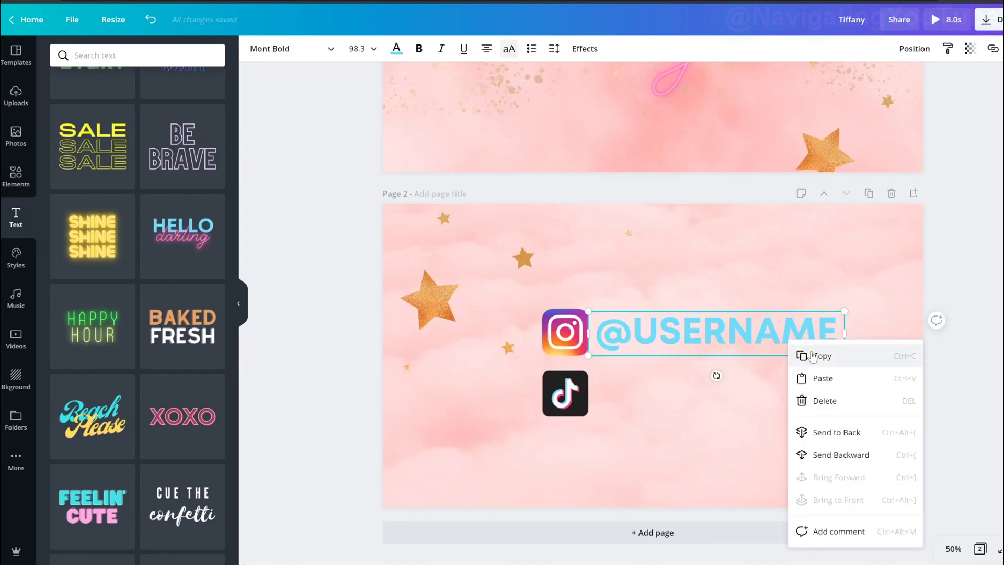
pyautogui.click(812, 356)
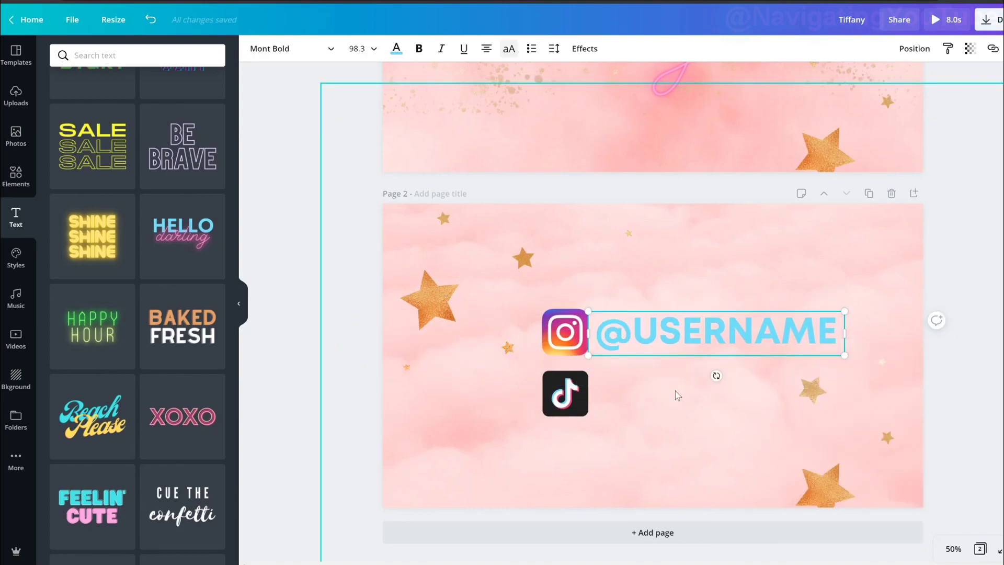
pyautogui.rightClick(669, 400)
pyautogui.click(722, 369)
pyautogui.moveTo(698, 349); pyautogui.dragTo(697, 412)
# Step: Reposition the gold star group over page 2 and duplicate the social handles page as page 3
pyautogui.moveTo(686, 474); pyautogui.dragTo(680, 462)
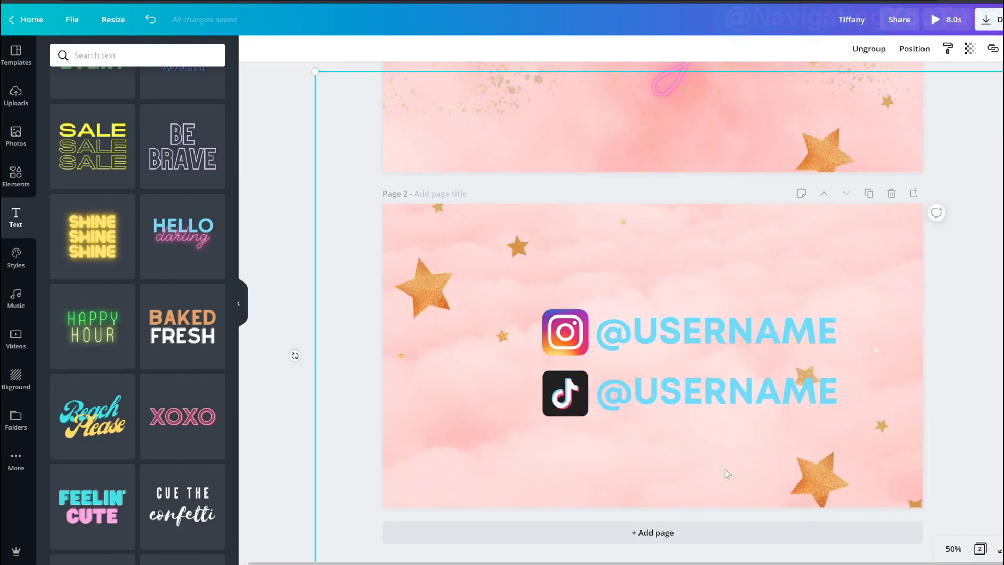
pyautogui.moveTo(829, 496); pyautogui.dragTo(821, 359)
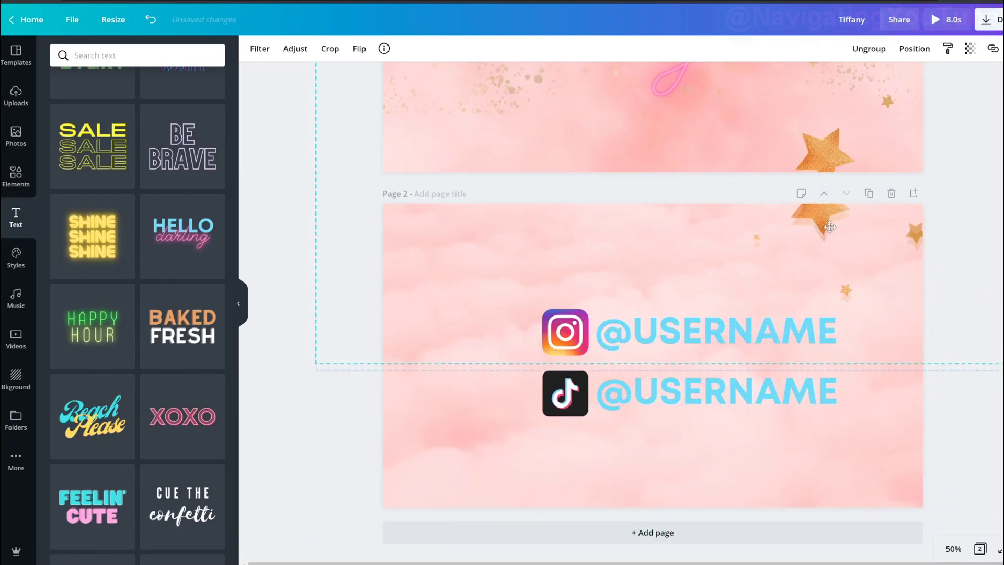
pyautogui.click(875, 50)
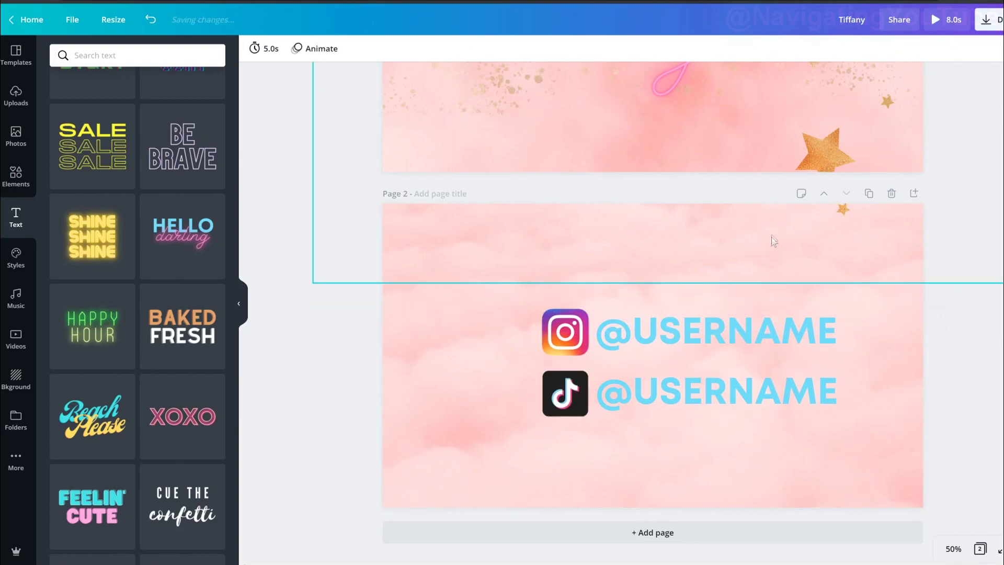
pyautogui.moveTo(769, 227); pyautogui.dragTo(805, 547)
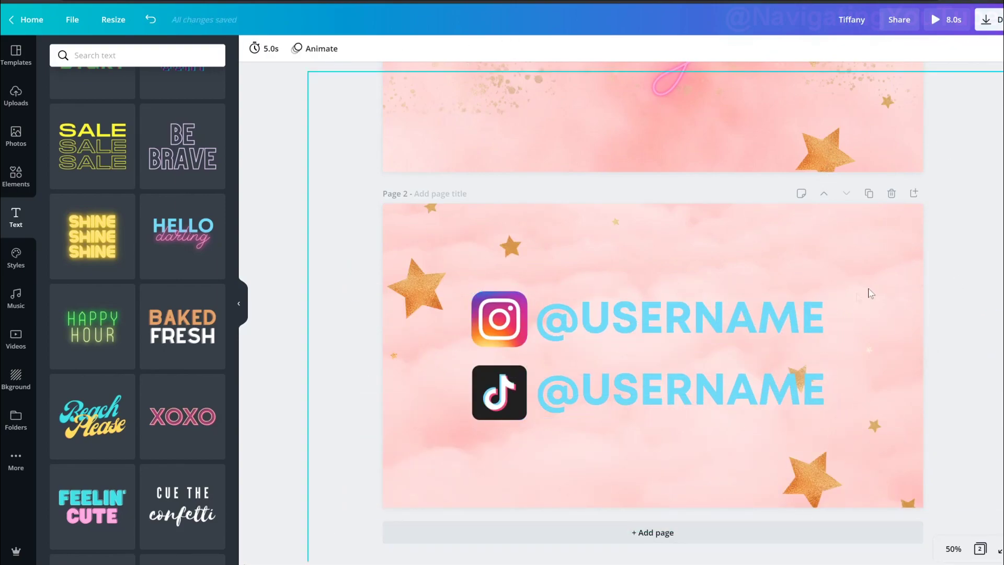
pyautogui.click(869, 194)
pyautogui.click(621, 381)
# Step: Swap page 3's username group for a shrunken animated LIKE sticker, then add a sticker-free page 4 copy
pyautogui.rightClick(626, 371)
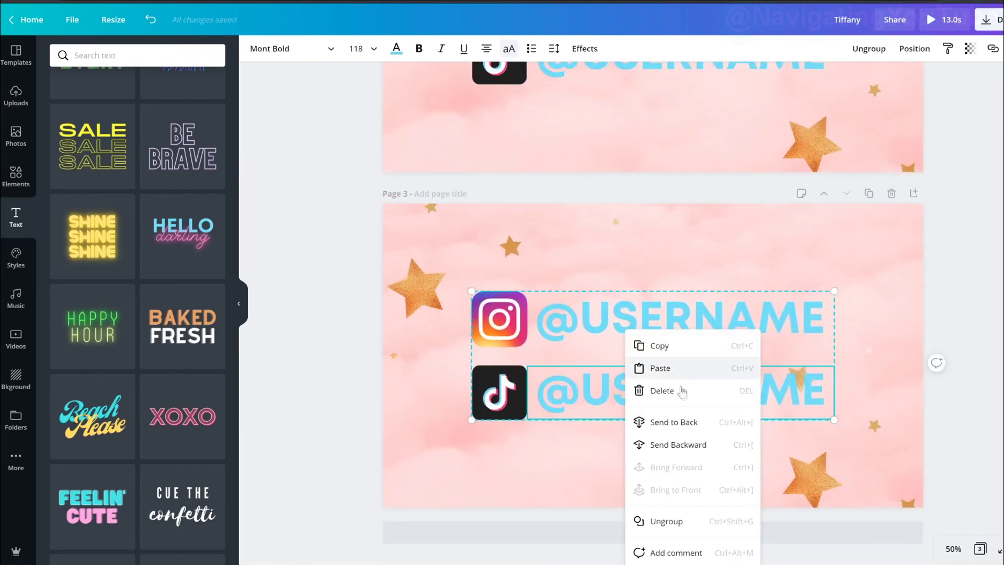
pyautogui.click(662, 390)
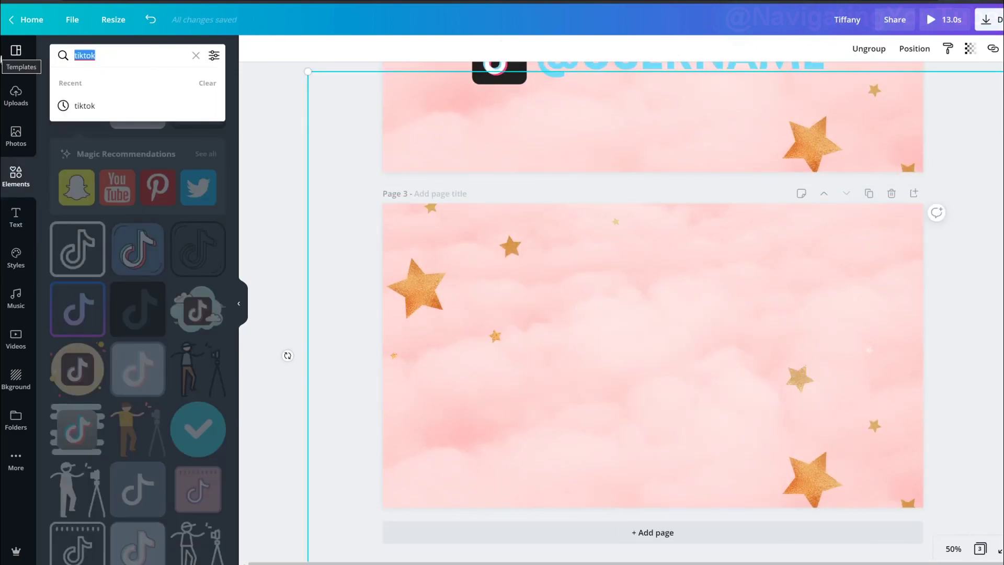
pyautogui.write('animated like')
pyautogui.press('Return')
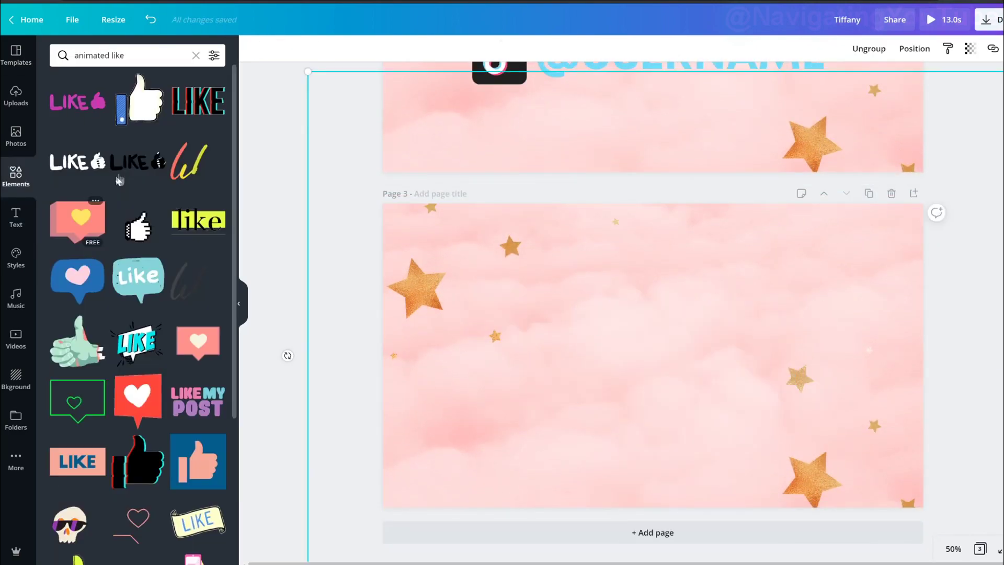
pyautogui.click(63, 463)
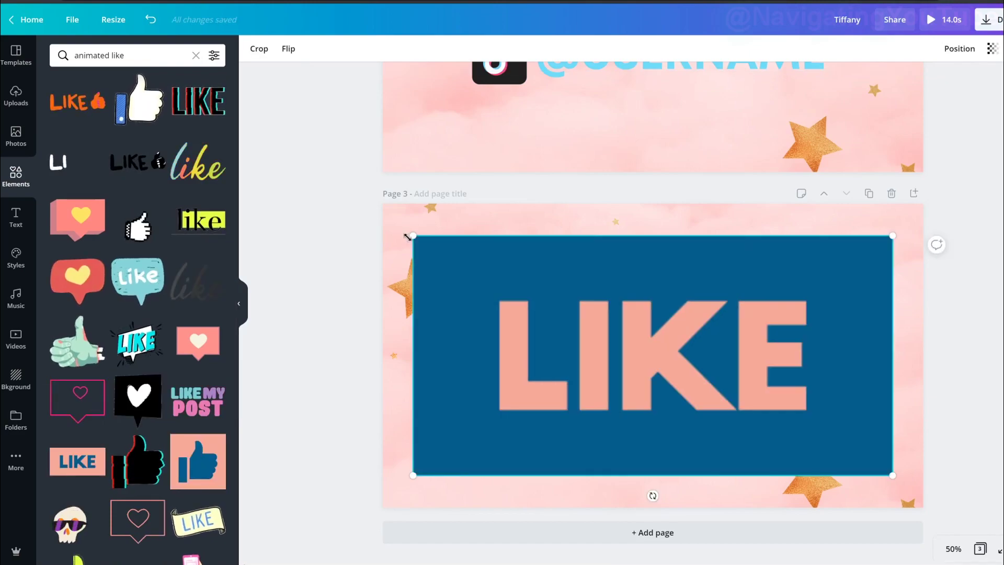
pyautogui.moveTo(414, 237); pyautogui.dragTo(624, 345)
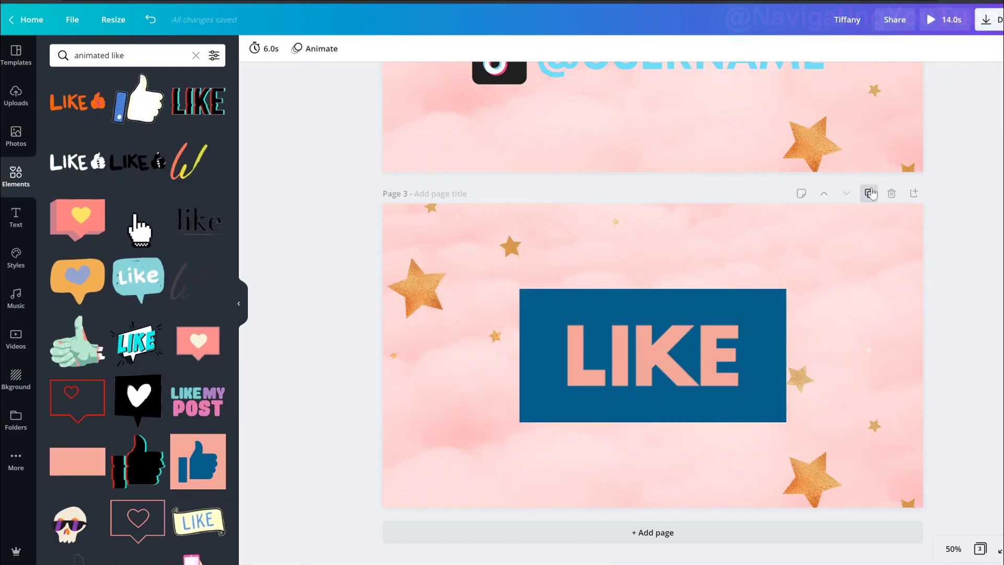
pyautogui.click(868, 193)
pyautogui.press('Delete')
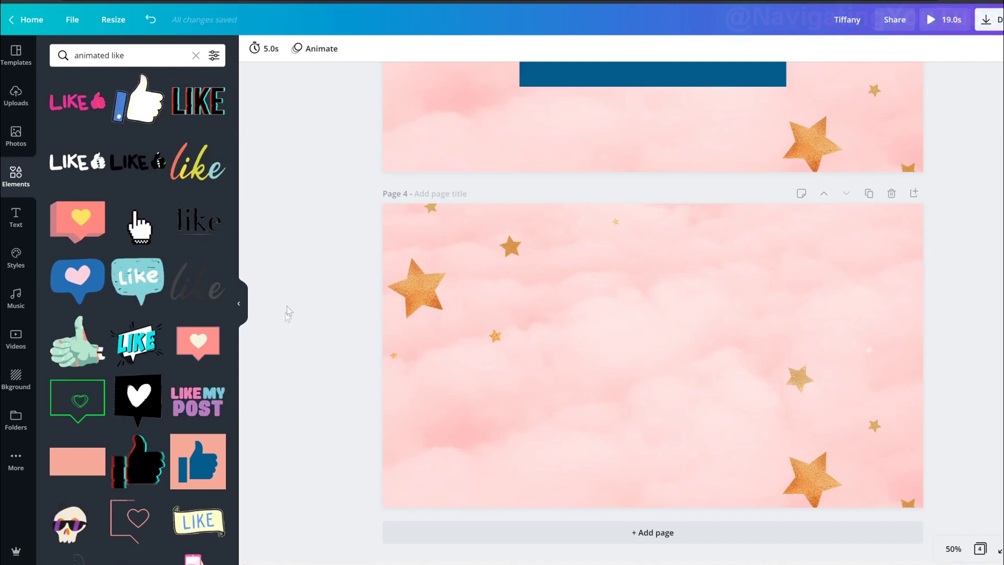
# Step: Search Elements for animated subscribe to add a SUBSCRIBE sticker to page 4
pyautogui.click(135, 55)
pyautogui.press('BackSpace')
pyautogui.press('BackSpace')
pyautogui.press('BackSpace')
pyautogui.press('BackSpace')
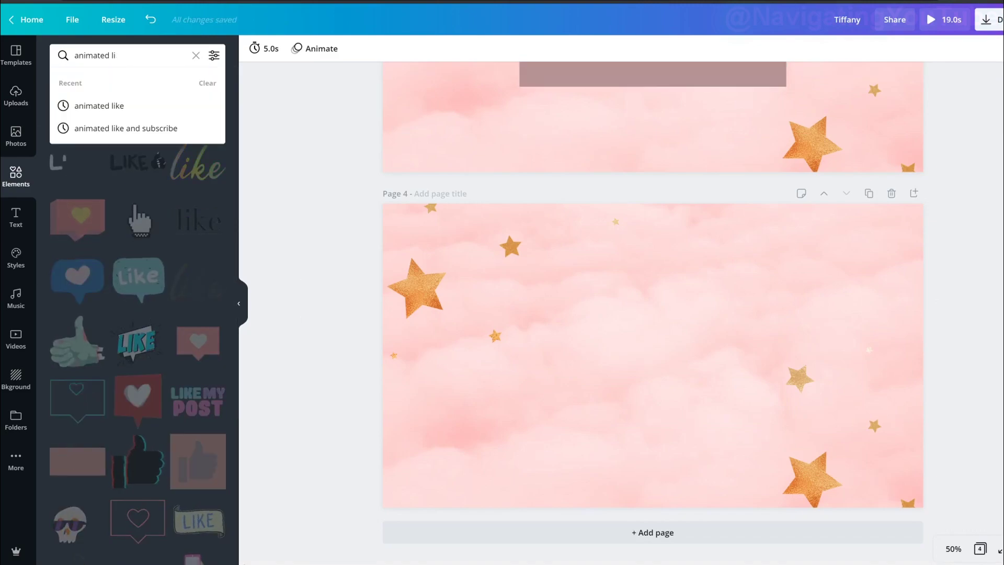
pyautogui.write('subscribe')
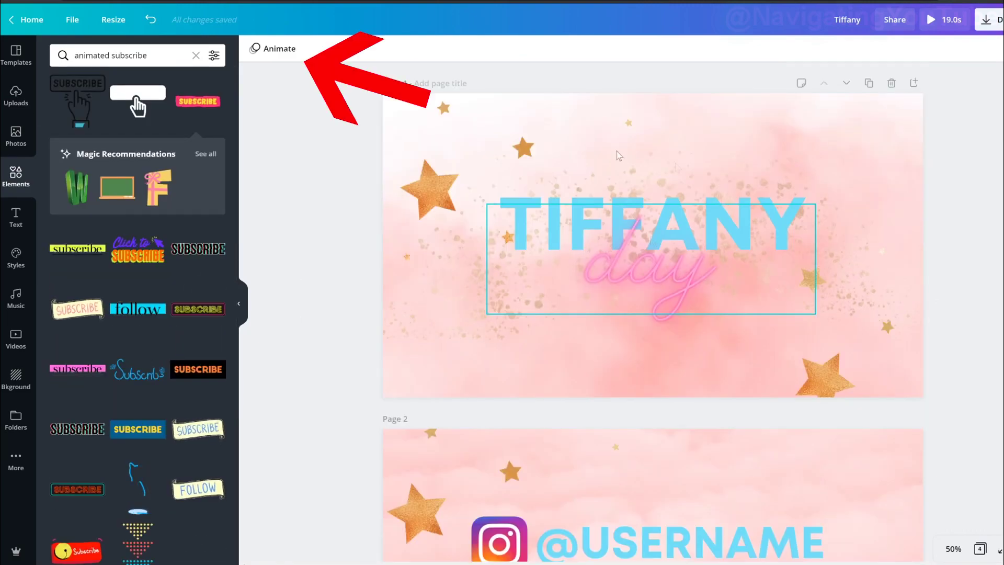
# Step: Give the title page the Scrapbook animation
pyautogui.click(762, 124)
pyautogui.click(308, 50)
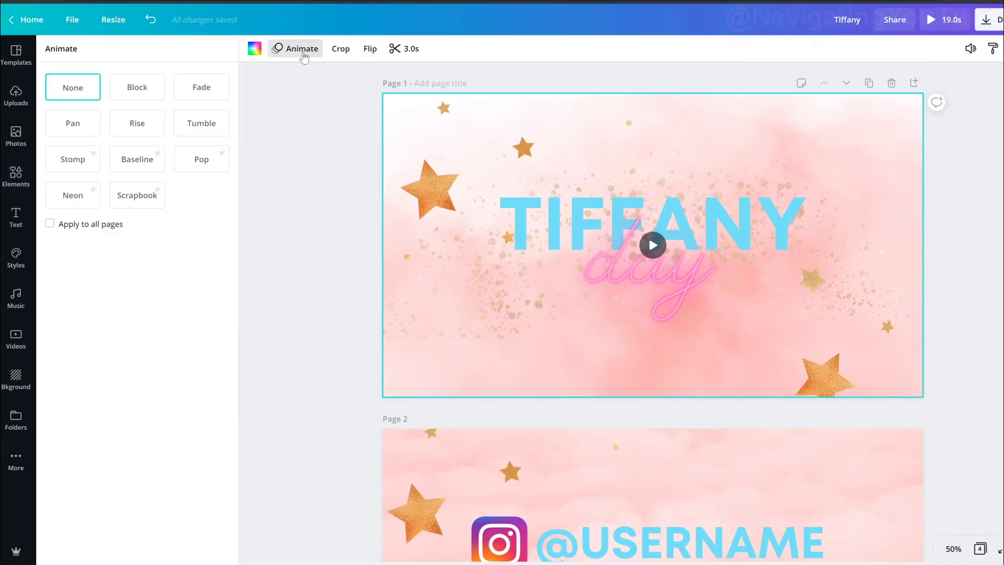
pyautogui.click(132, 198)
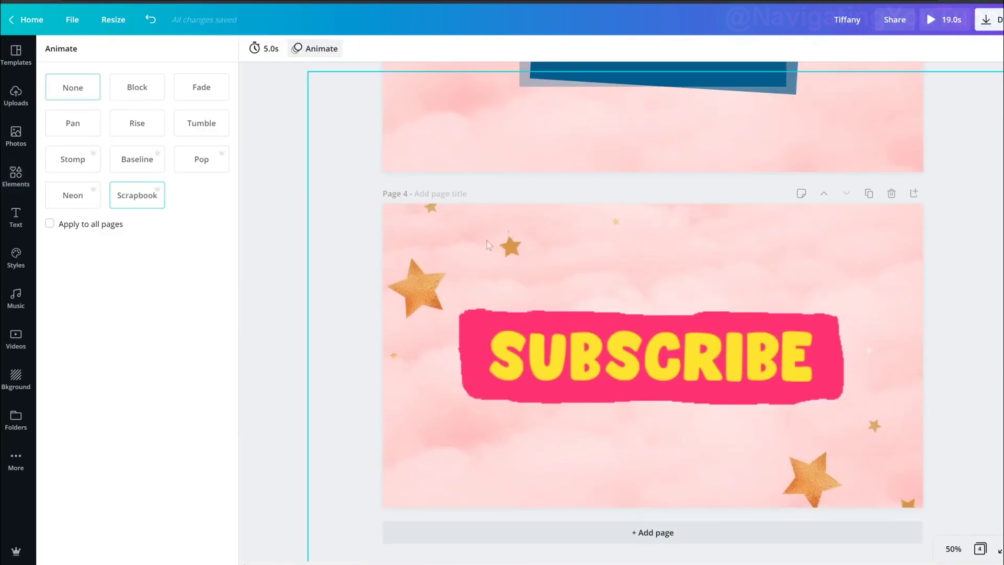
pyautogui.scroll(4, 579, 246)
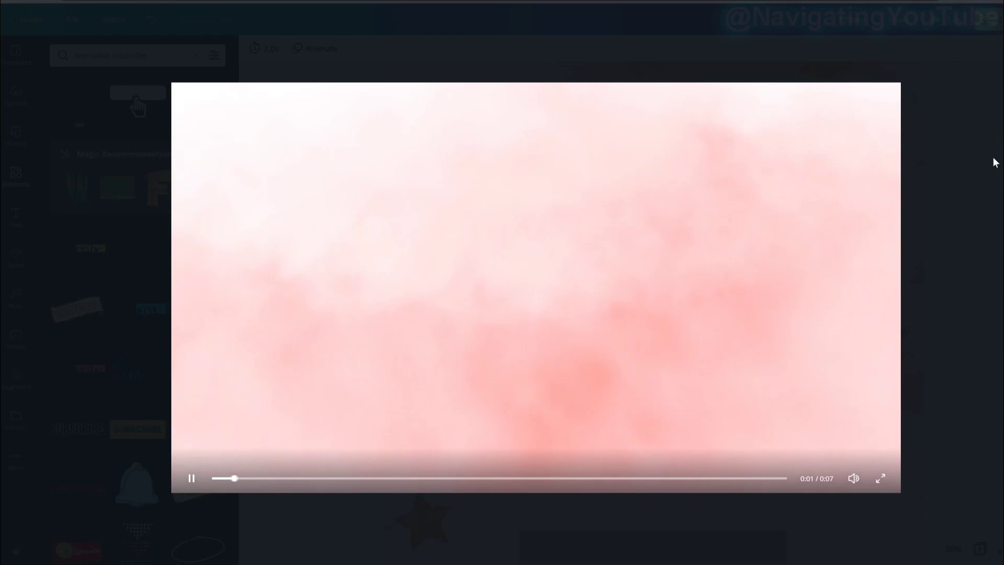